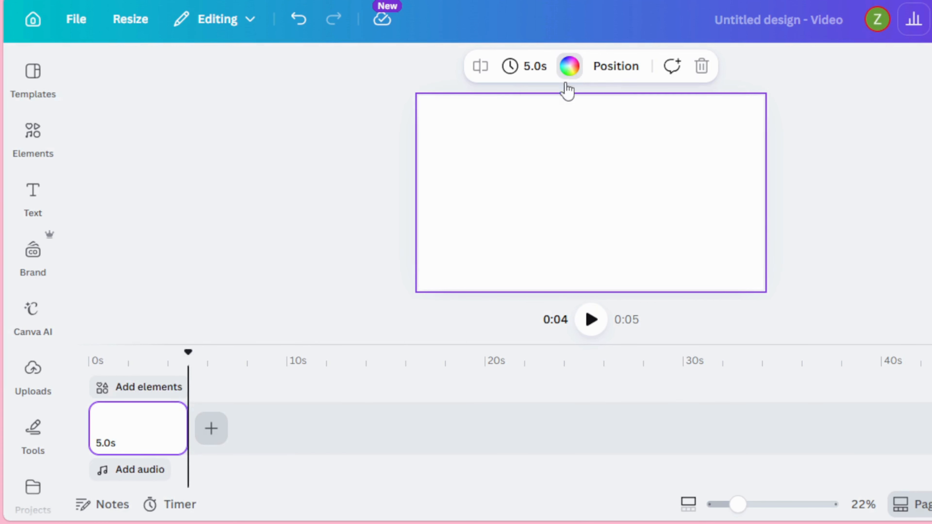
# Step: Set the blank page's background to the pink default solid color
pyautogui.click(568, 72)
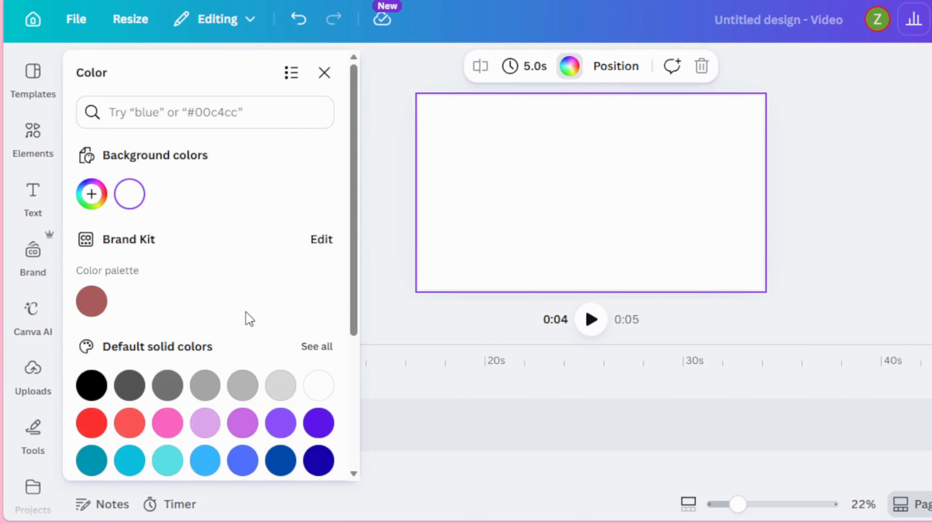
pyautogui.click(169, 426)
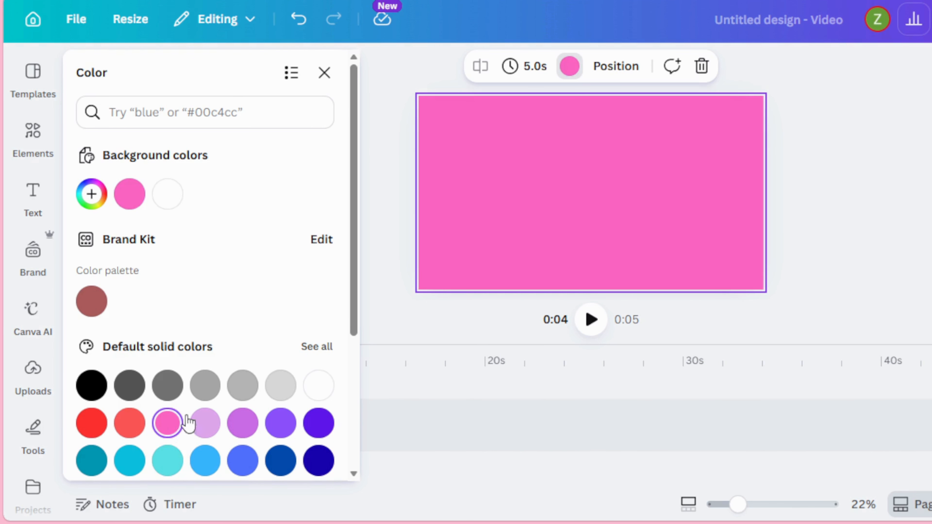
pyautogui.press('Escape')
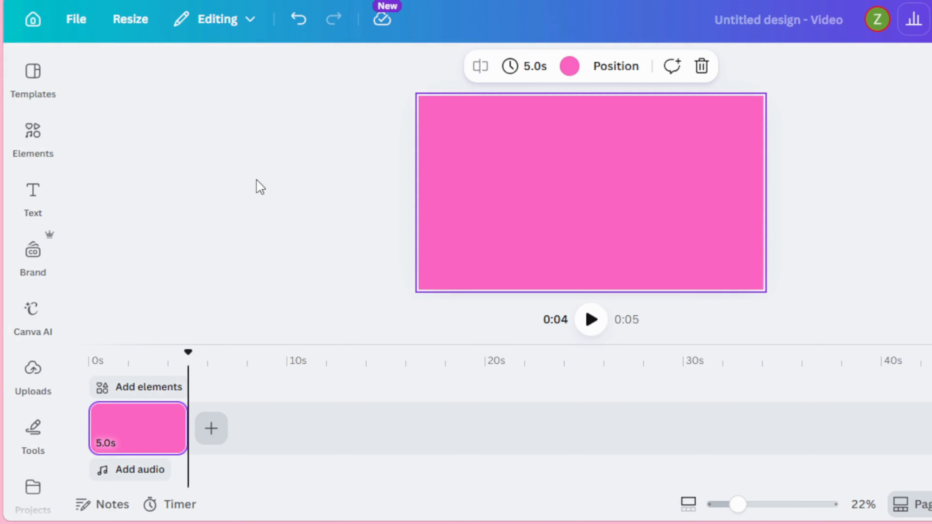
# Step: Extend the pink page's duration to 10 seconds
pyautogui.moveTo(181, 428); pyautogui.dragTo(274, 436)
pyautogui.click(524, 66)
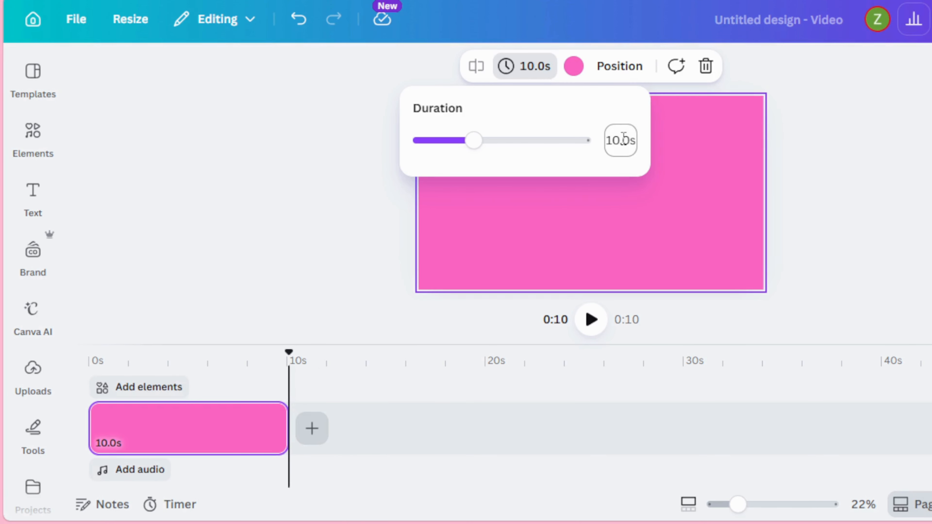
pyautogui.click(624, 139)
pyautogui.write('10')
pyautogui.press('Return')
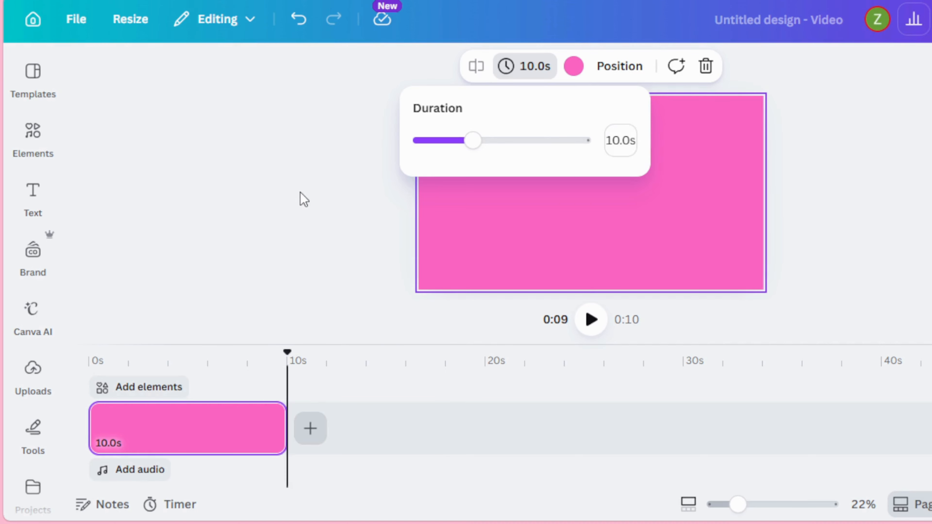
pyautogui.click(303, 199)
# Step: Add a basic square shape to the page, starting at 0 seconds on the timeline
pyautogui.moveTo(287, 352); pyautogui.dragTo(85, 389)
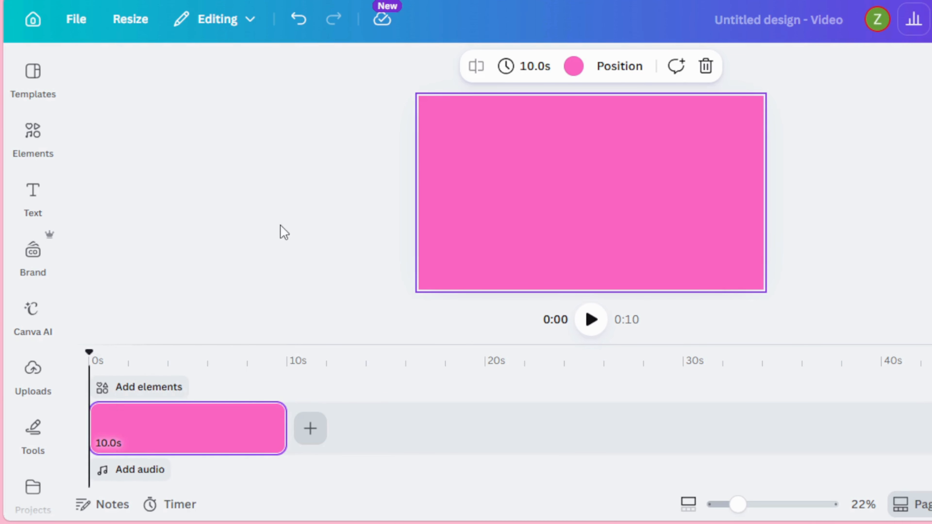
pyautogui.click(29, 148)
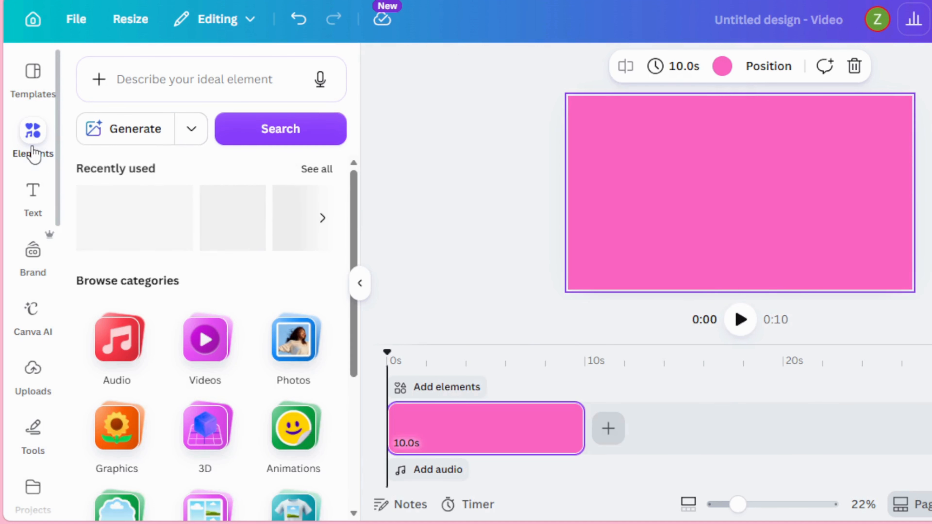
pyautogui.scroll(-3, 238, 384)
pyautogui.click(126, 462)
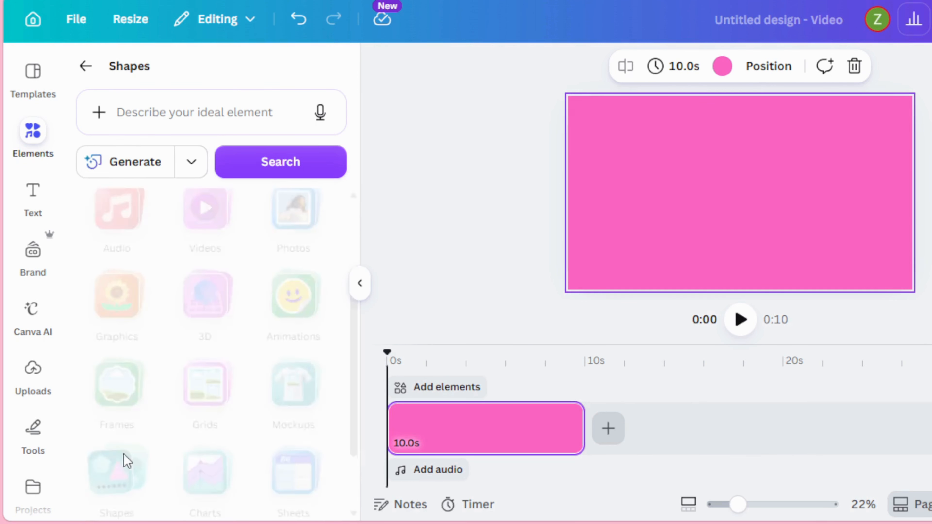
pyautogui.scroll(-2, 177, 331)
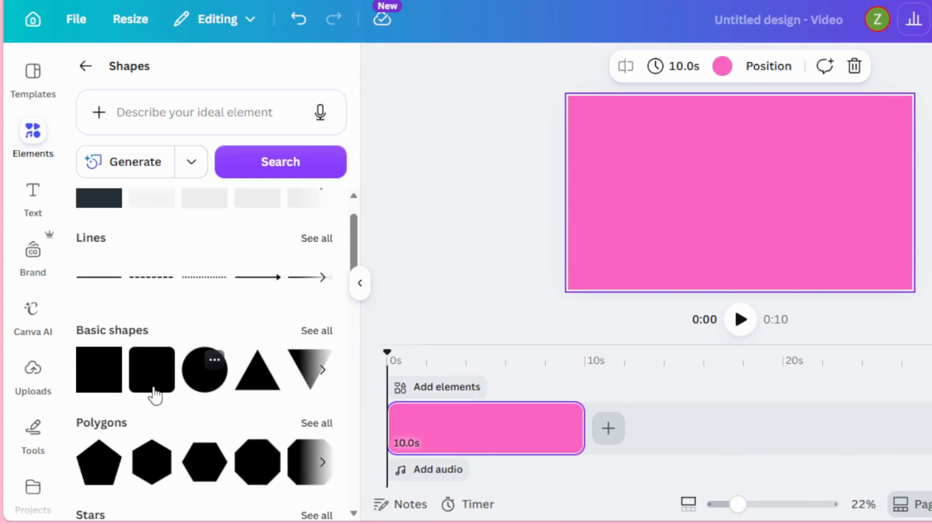
pyautogui.scroll(-2, 194, 342)
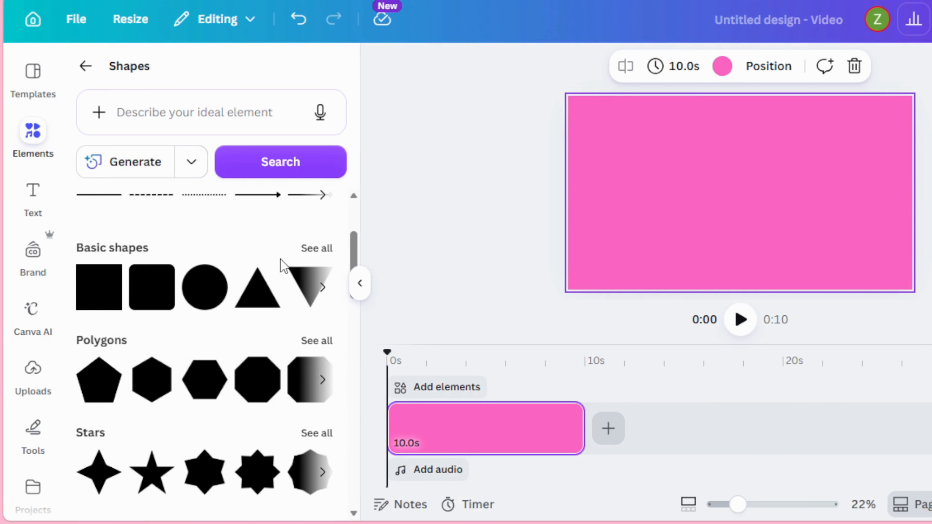
pyautogui.click(320, 250)
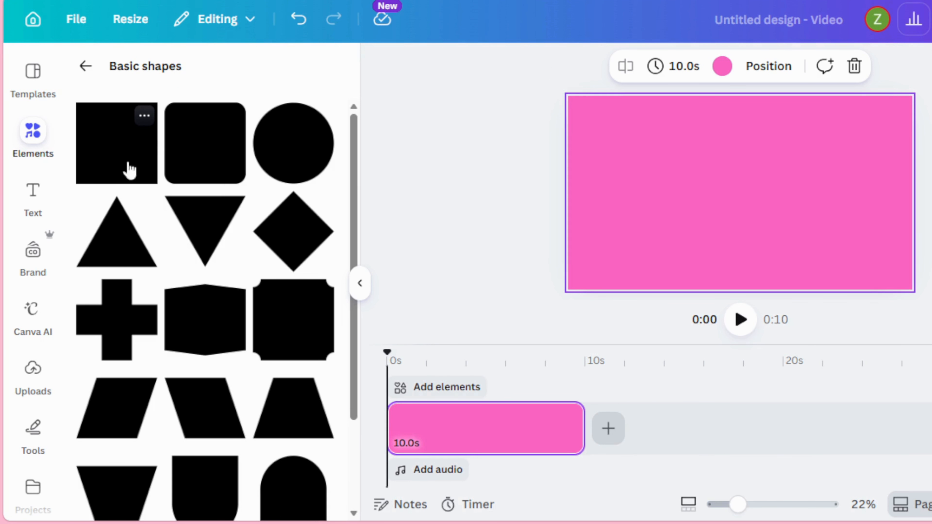
pyautogui.click(129, 169)
pyautogui.click(359, 283)
pyautogui.click(614, 202)
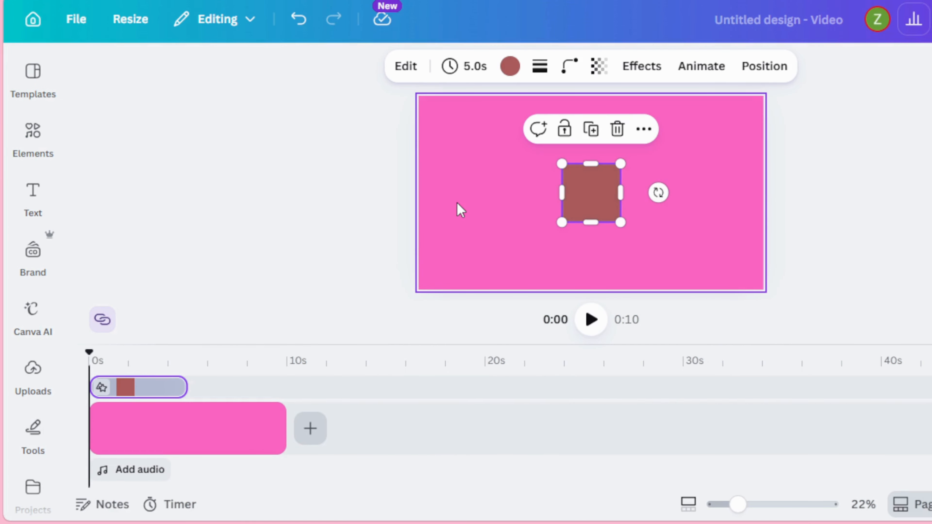
pyautogui.hotkey('ctrl', 'd')
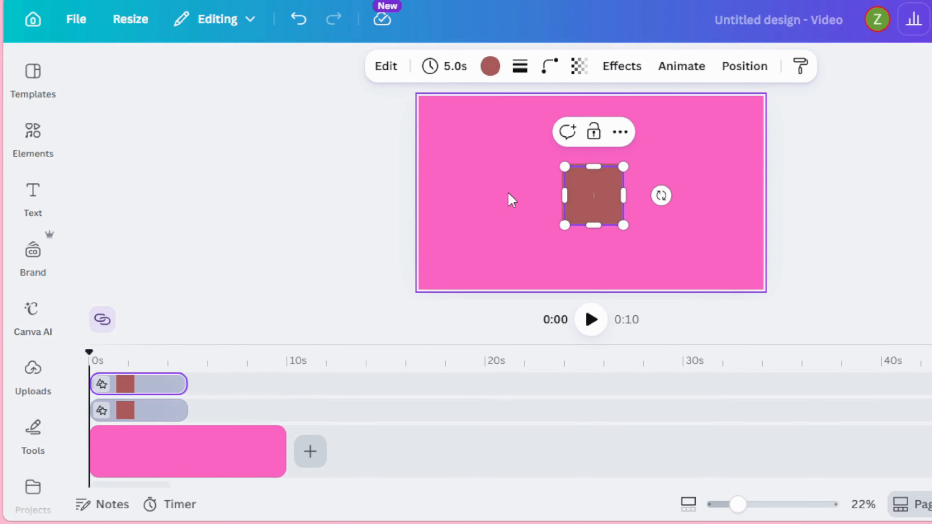
pyautogui.click(658, 156)
pyautogui.moveTo(591, 204); pyautogui.dragTo(664, 198)
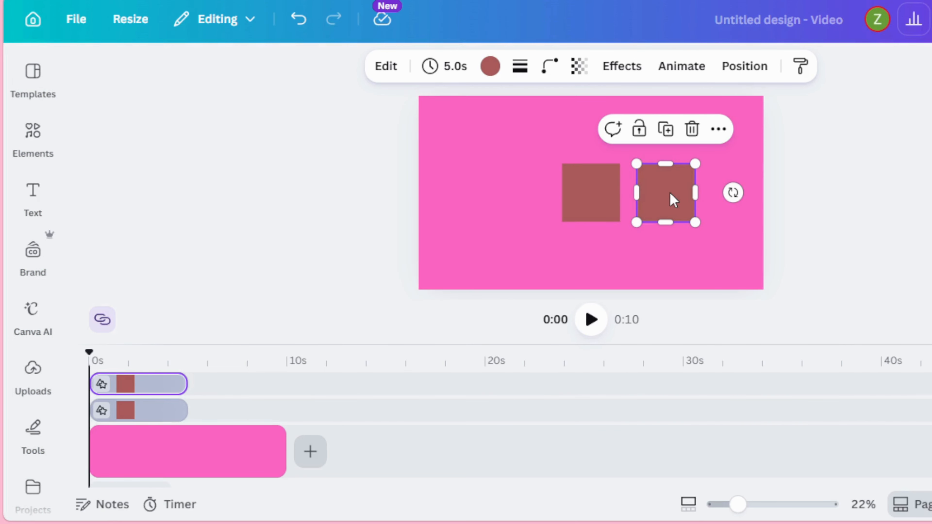
pyautogui.press('s')
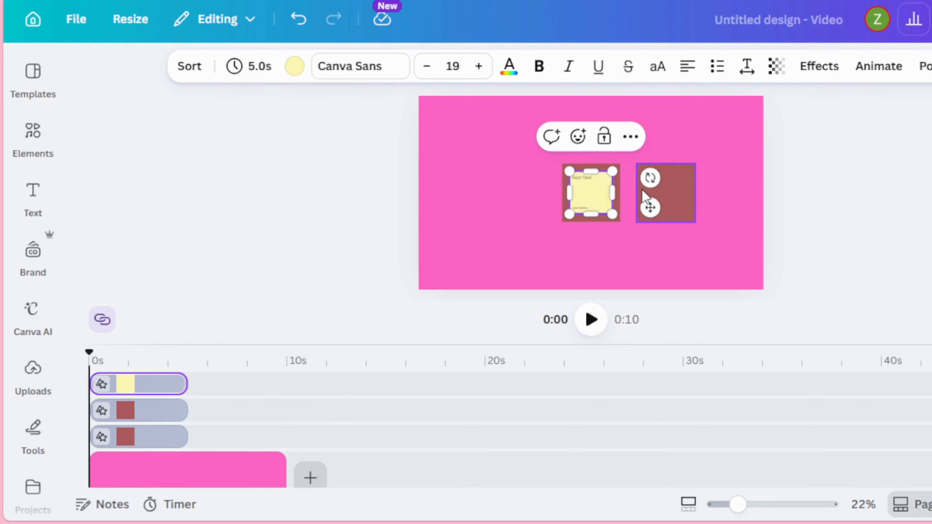
pyautogui.click(585, 249)
pyautogui.click(605, 201)
pyautogui.press('Delete')
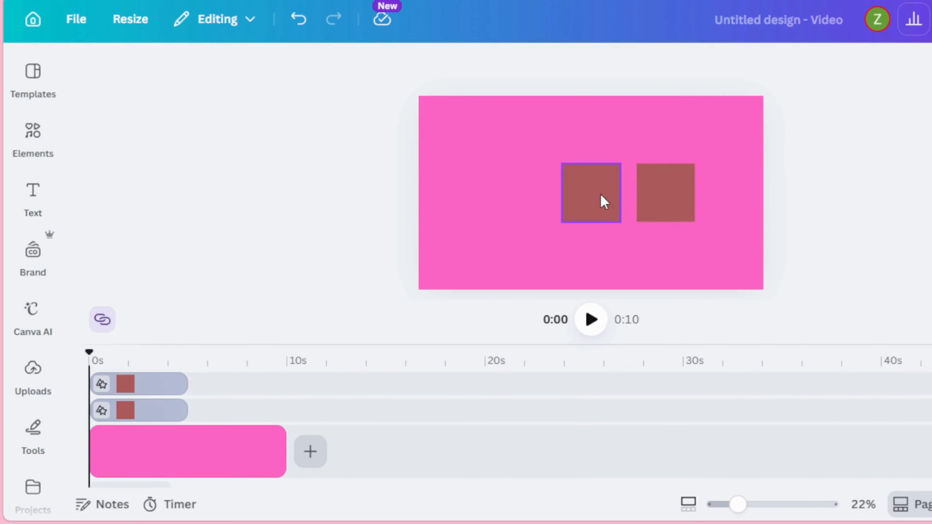
pyautogui.click(661, 201)
pyautogui.press('Delete')
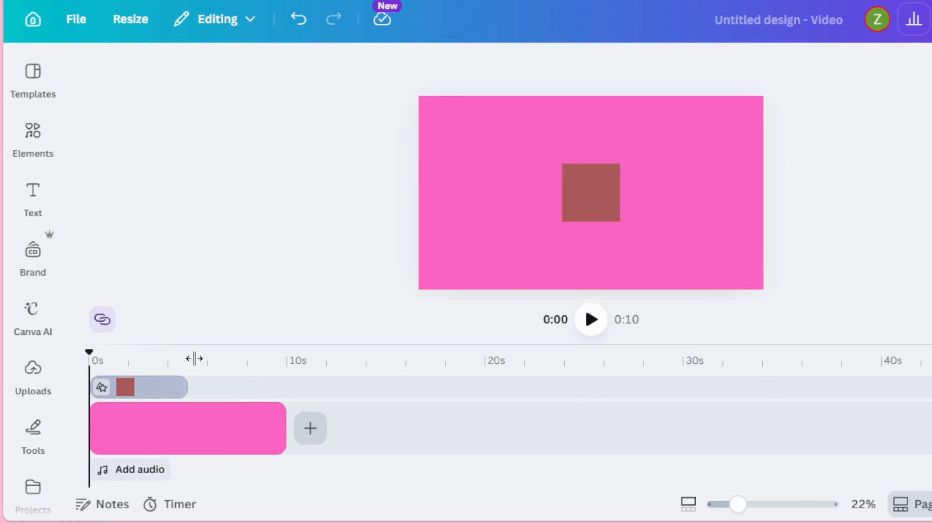
# Step: Extend the square's timing to the full 10 seconds and recolor it light gray
pyautogui.click(167, 393)
pyautogui.moveTo(180, 388); pyautogui.dragTo(285, 388)
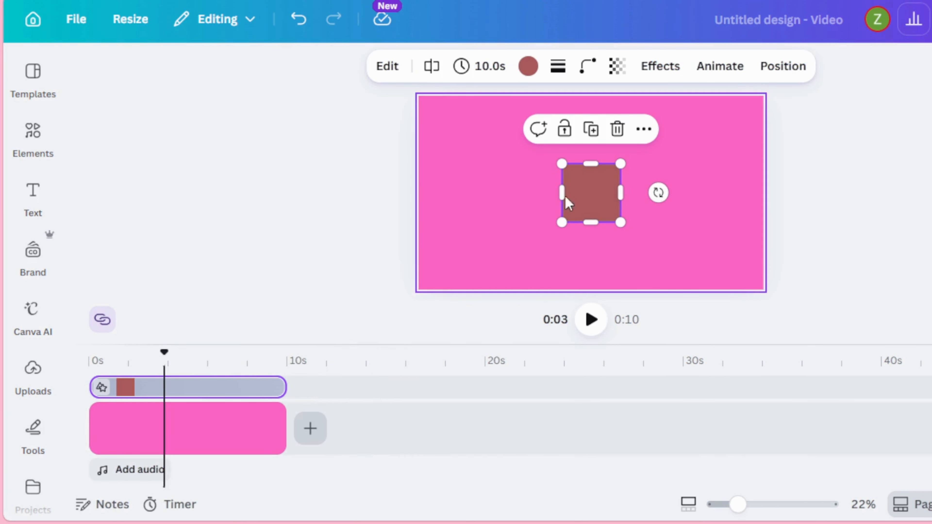
pyautogui.click(528, 67)
pyautogui.scroll(-2, 228, 360)
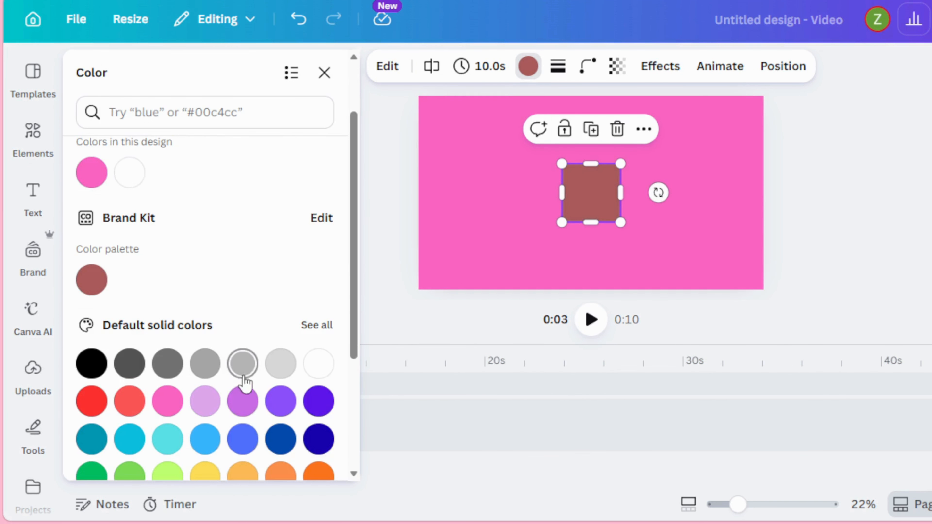
pyautogui.click(242, 365)
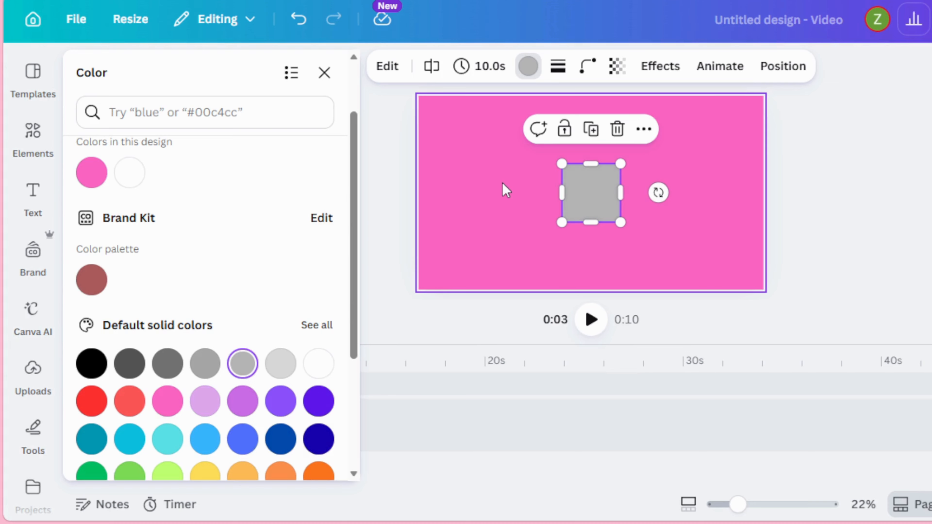
pyautogui.click(371, 231)
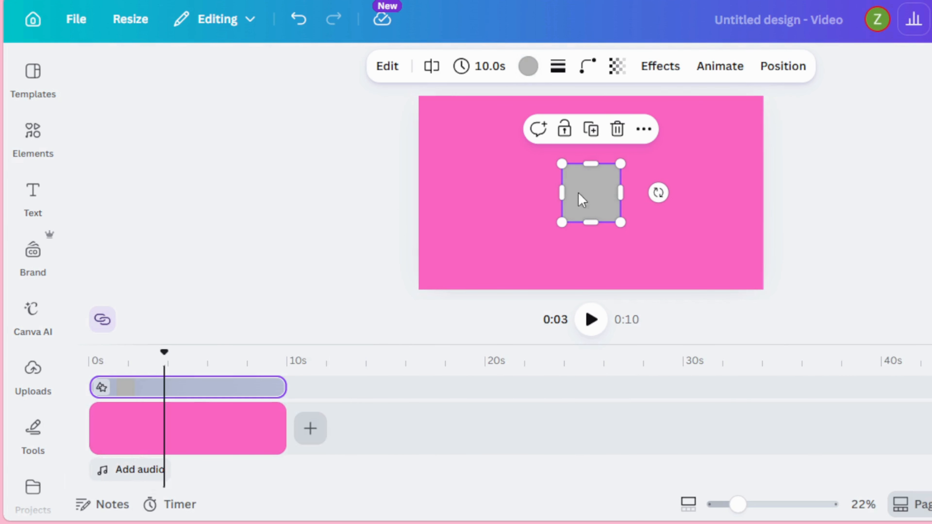
# Step: Move the gray square to the page's upper-left corner and enlarge it to cover the whole page
pyautogui.moveTo(578, 193); pyautogui.dragTo(405, 93)
pyautogui.moveTo(438, 125); pyautogui.dragTo(803, 323)
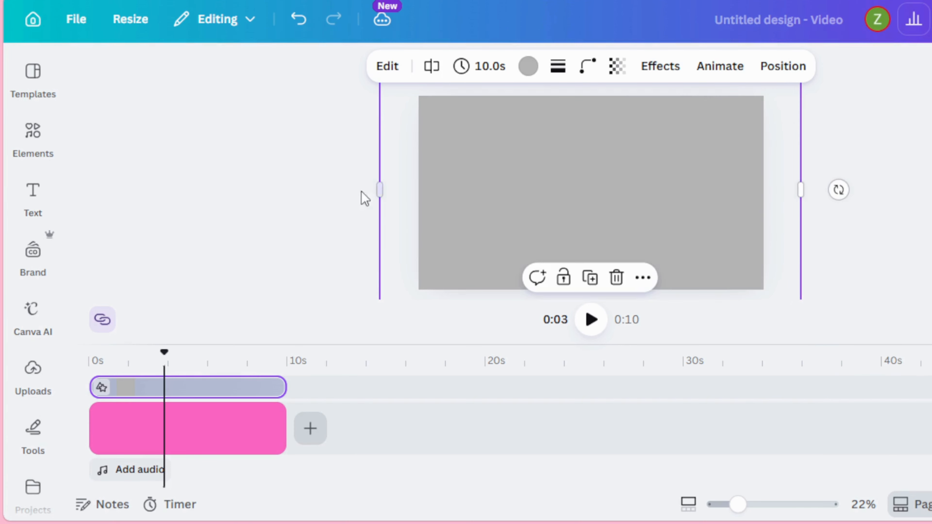
pyautogui.click(343, 178)
pyautogui.click(544, 170)
# Step: Search the photo elements for "water cartoon"
pyautogui.click(33, 139)
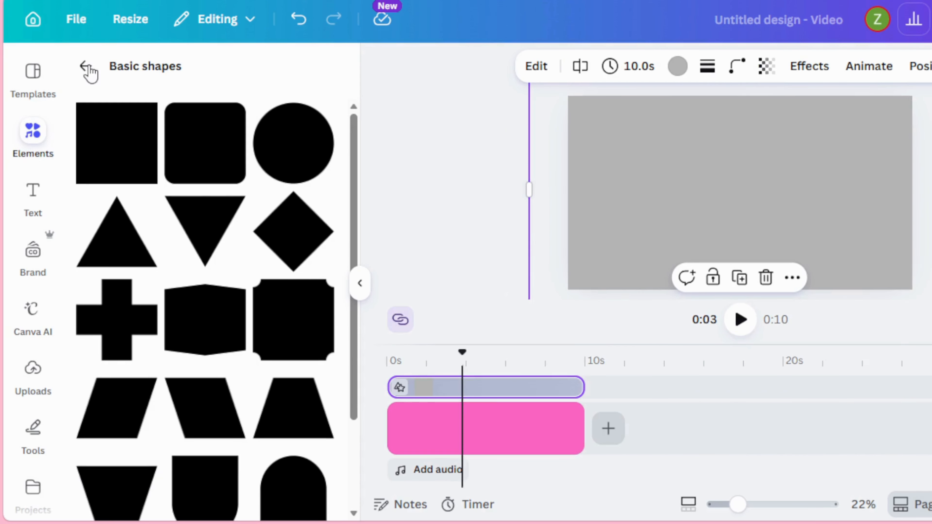
pyautogui.click(81, 69)
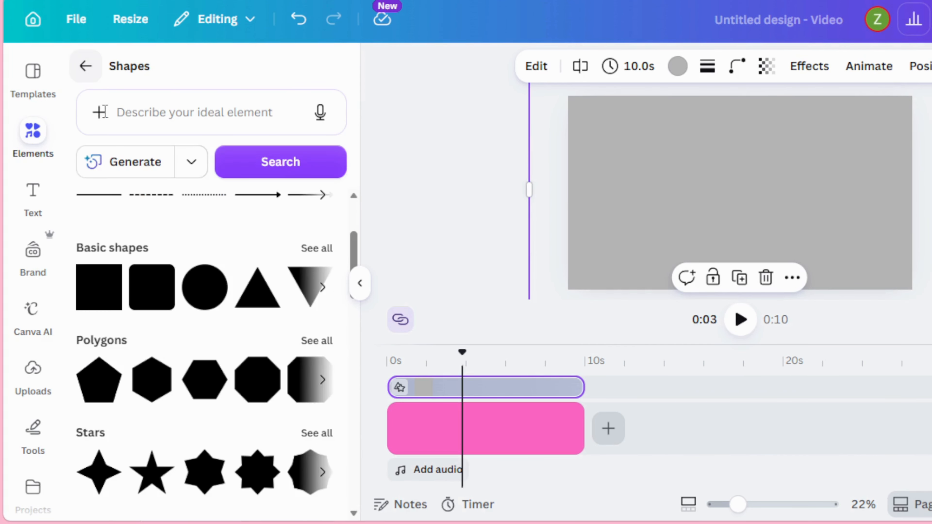
pyautogui.click(86, 68)
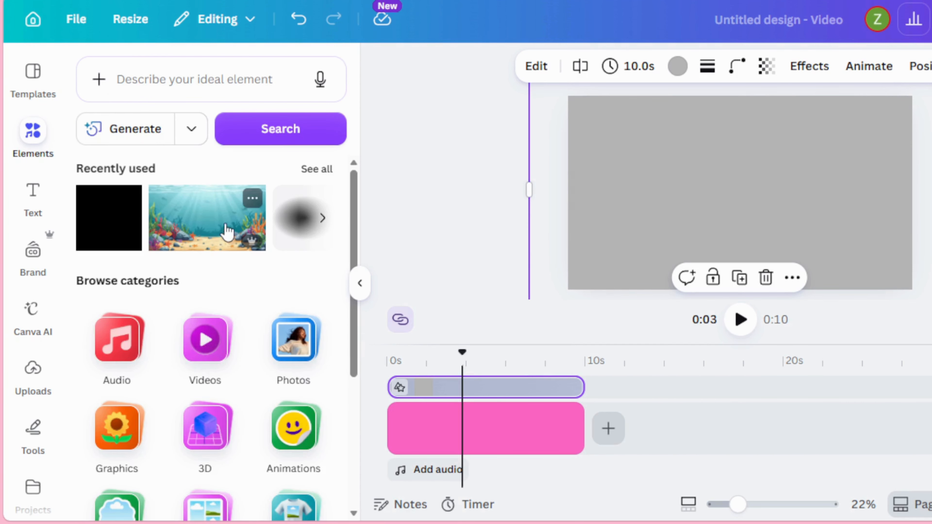
pyautogui.click(298, 373)
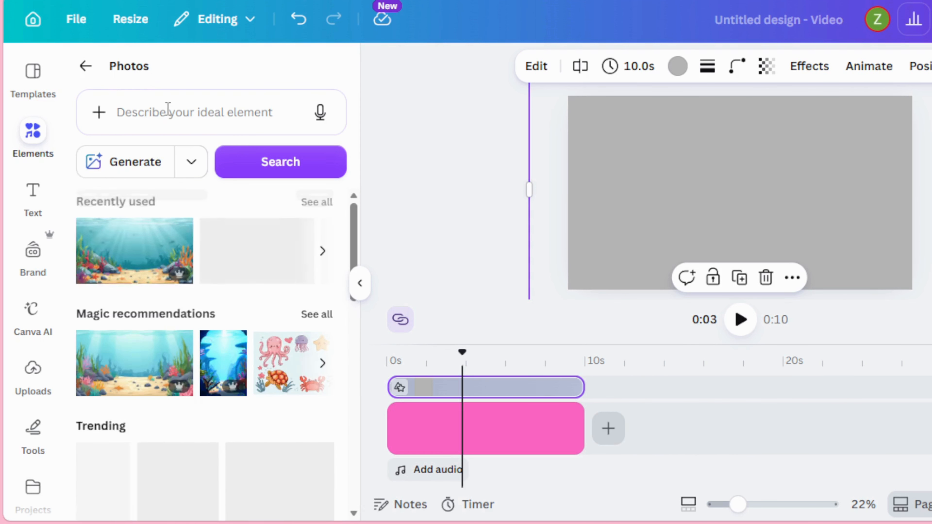
pyautogui.click(167, 110)
pyautogui.write('water')
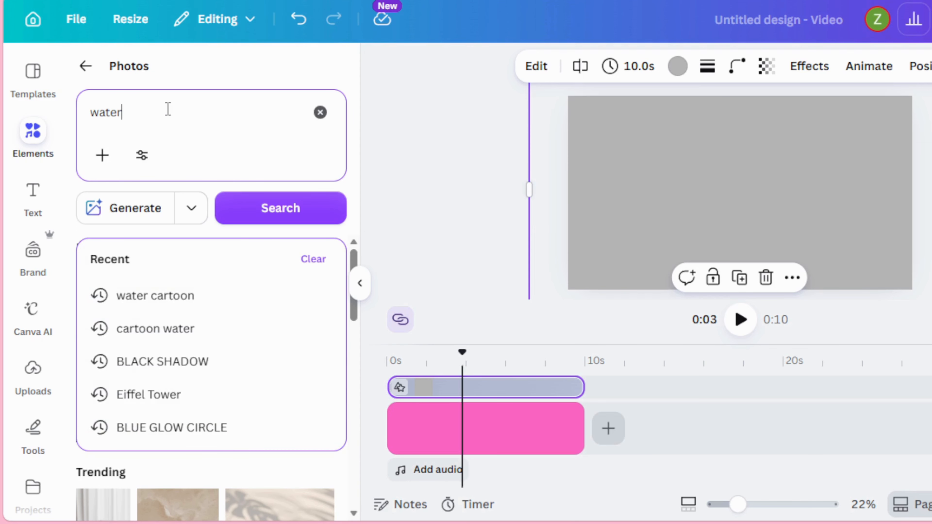
pyautogui.write('cart')
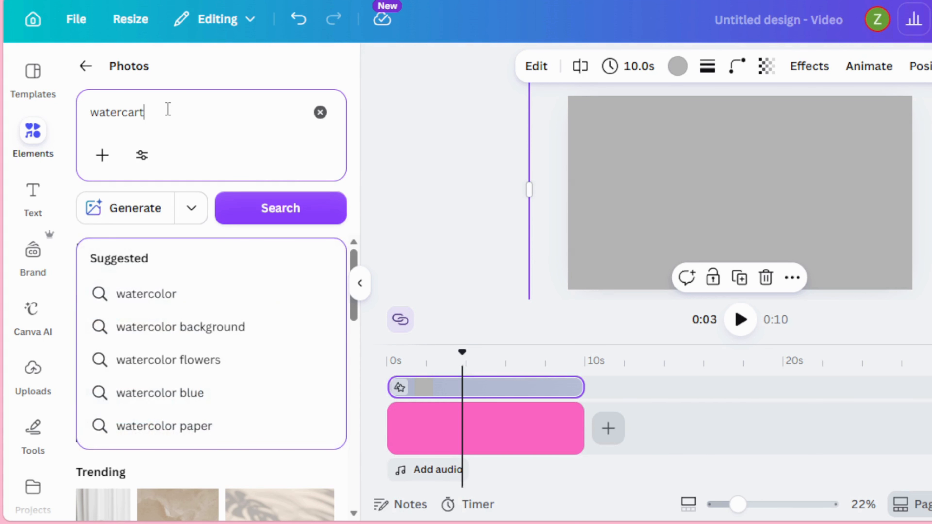
pyautogui.press('BackSpace')
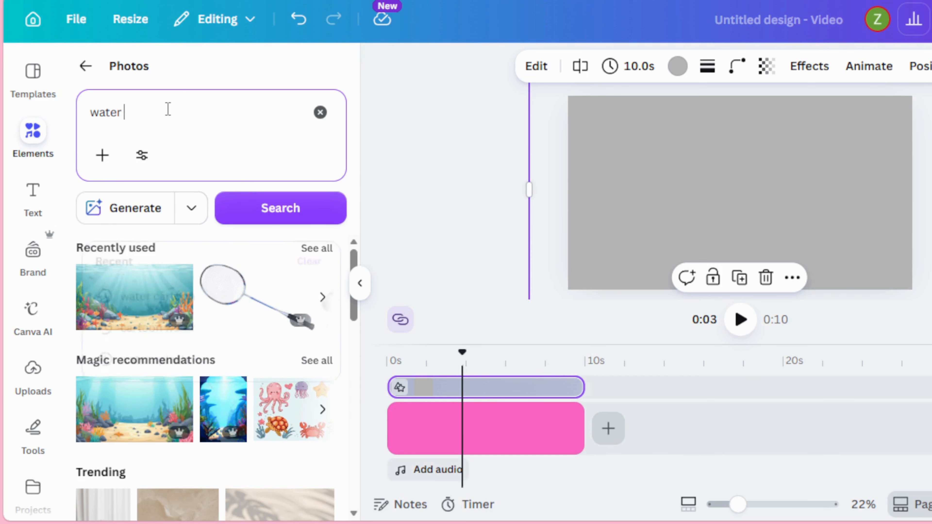
pyautogui.click(182, 296)
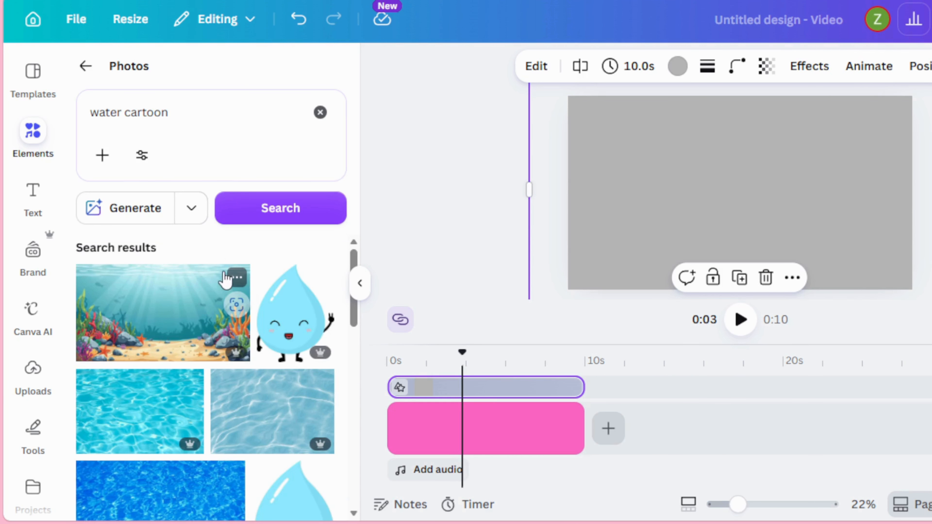
# Step: Browse the water photos and place the underwater coral reef image on the gray page
pyautogui.scroll(-2, 217, 349)
pyautogui.scroll(2, 219, 363)
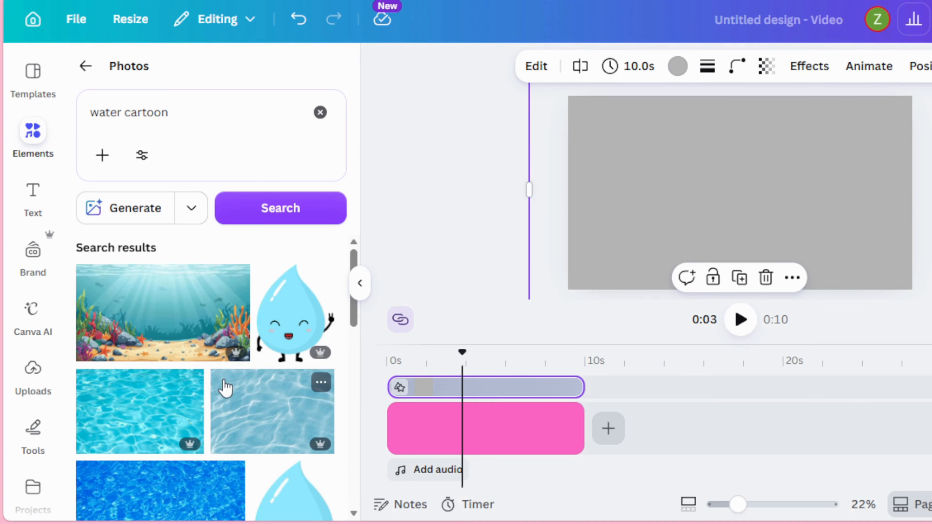
pyautogui.scroll(-1, 223, 405)
pyautogui.scroll(-8, 220, 407)
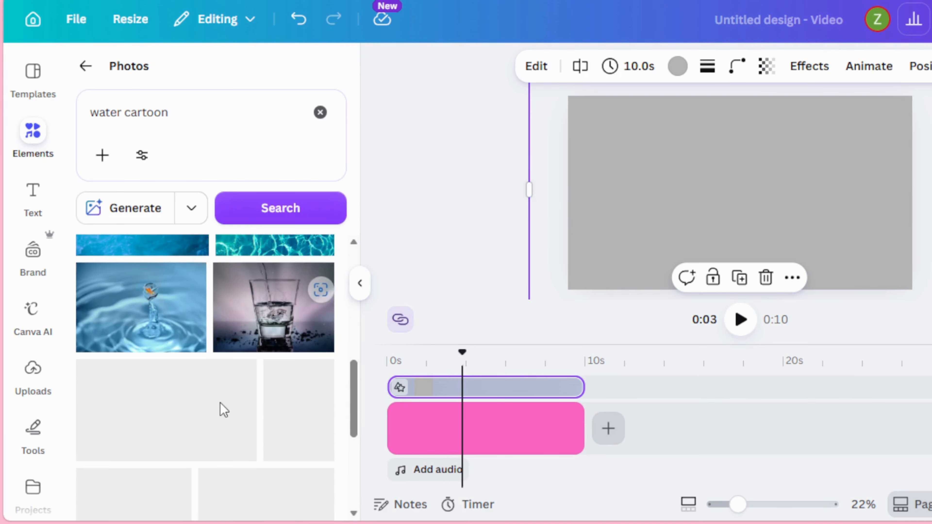
pyautogui.scroll(-2, 184, 385)
pyautogui.scroll(-10, 197, 426)
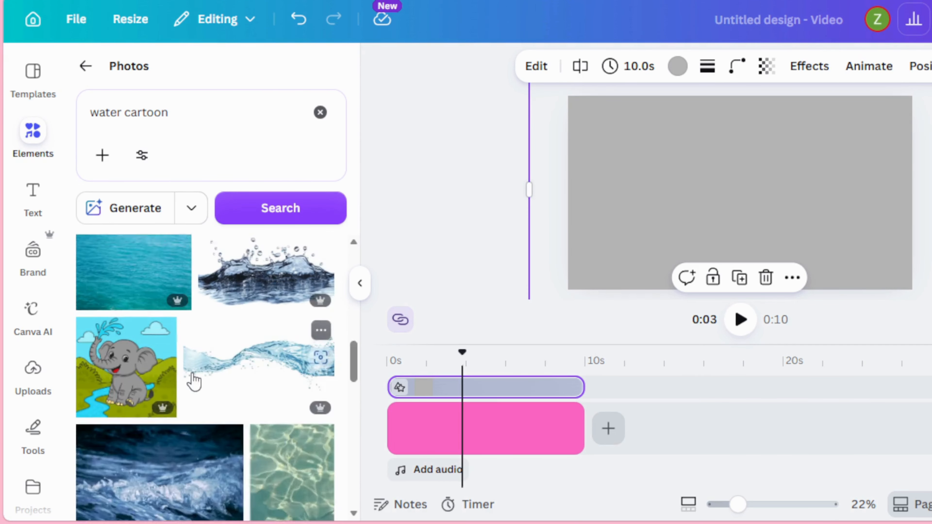
pyautogui.scroll(2, 188, 400)
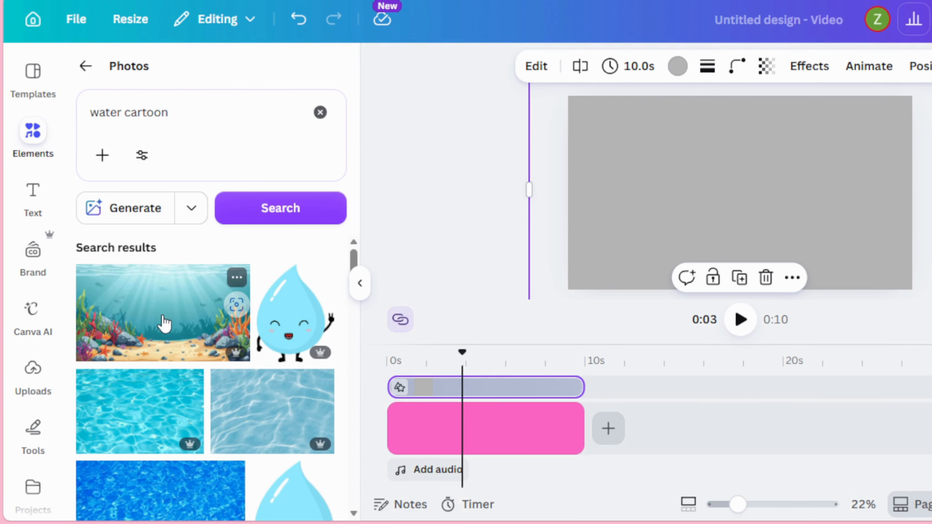
pyautogui.moveTo(158, 329); pyautogui.dragTo(674, 189)
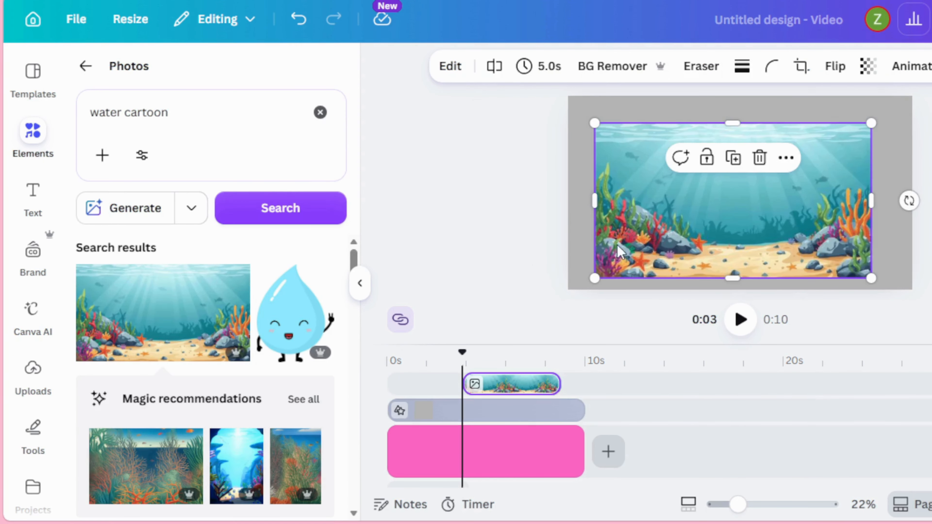
# Step: Extend the underwater image's timing to the full 10 seconds and align and enlarge it to cover the whole page
pyautogui.moveTo(464, 383); pyautogui.dragTo(389, 388)
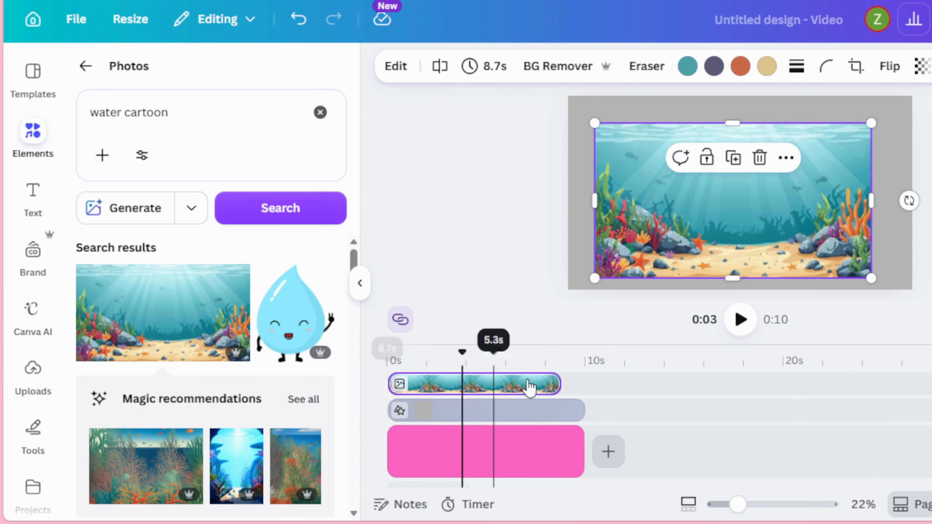
pyautogui.moveTo(560, 384); pyautogui.dragTo(584, 384)
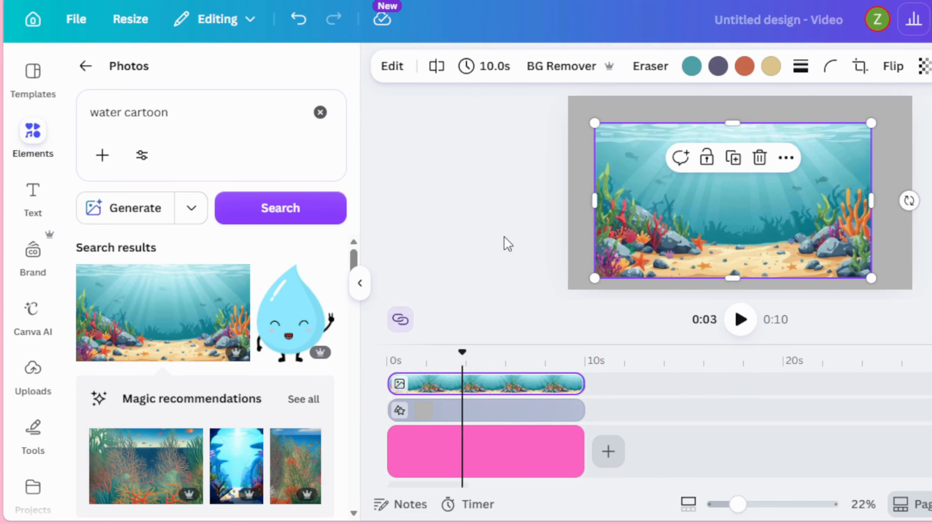
pyautogui.moveTo(692, 223); pyautogui.dragTo(665, 195)
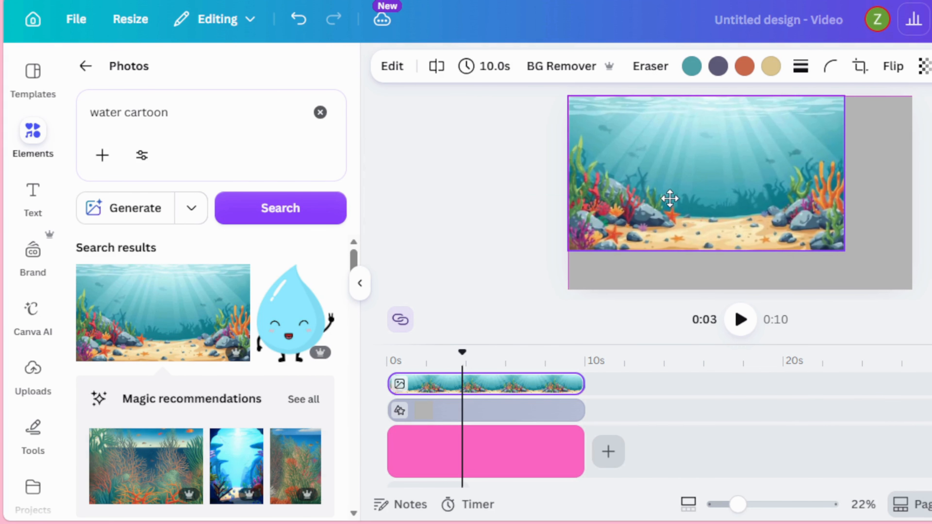
pyautogui.moveTo(844, 248); pyautogui.dragTo(914, 285)
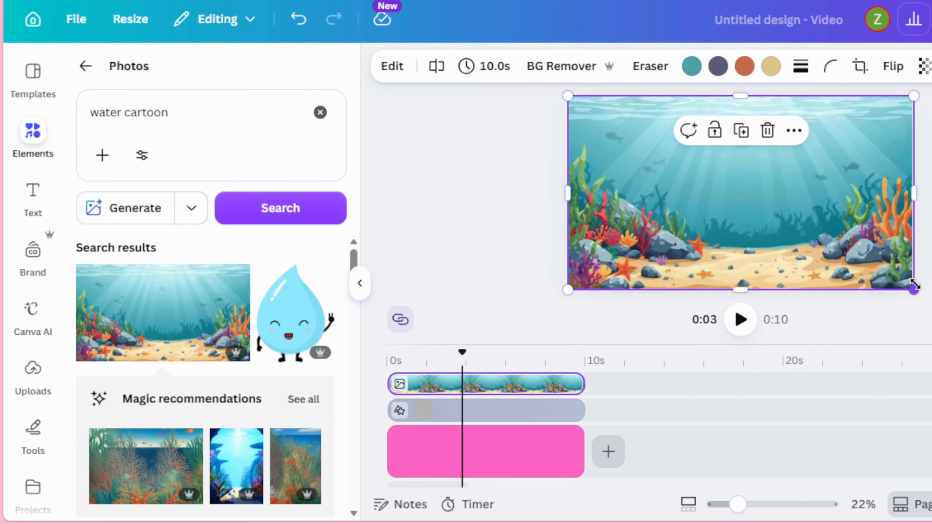
pyautogui.click(485, 189)
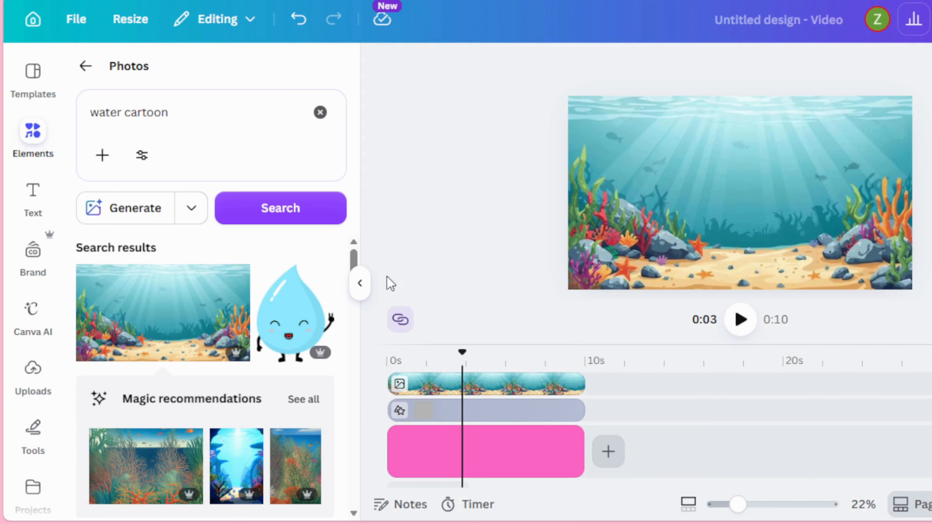
pyautogui.click(361, 283)
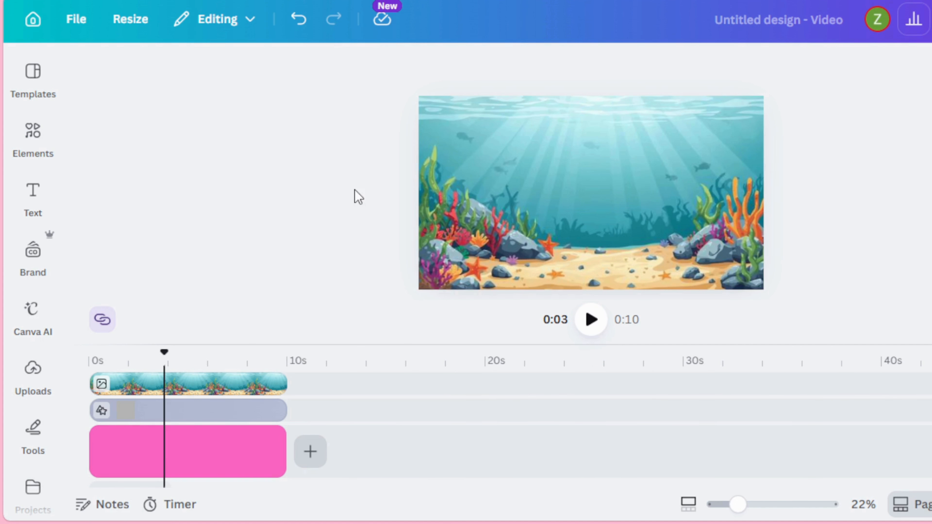
# Step: Browse the animation presets for the underwater image and apply the Wipe animation
pyautogui.click(556, 173)
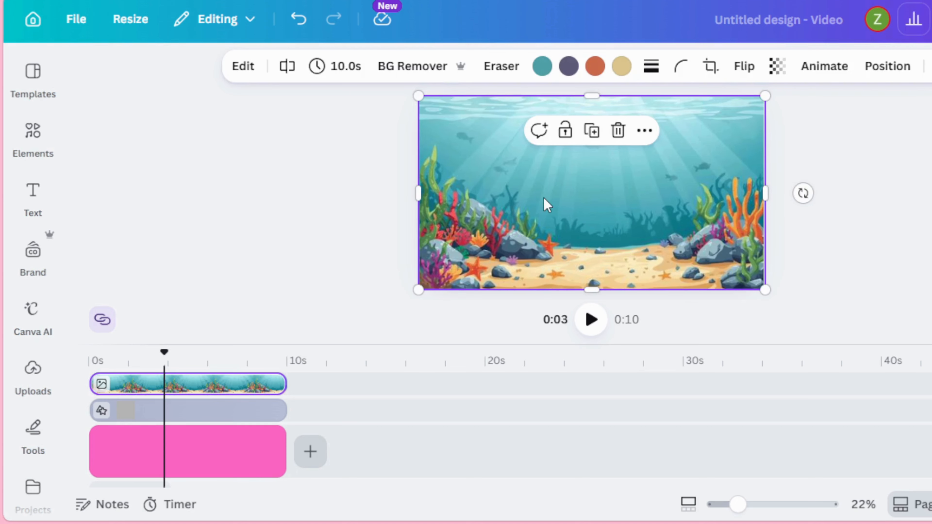
pyautogui.click(818, 66)
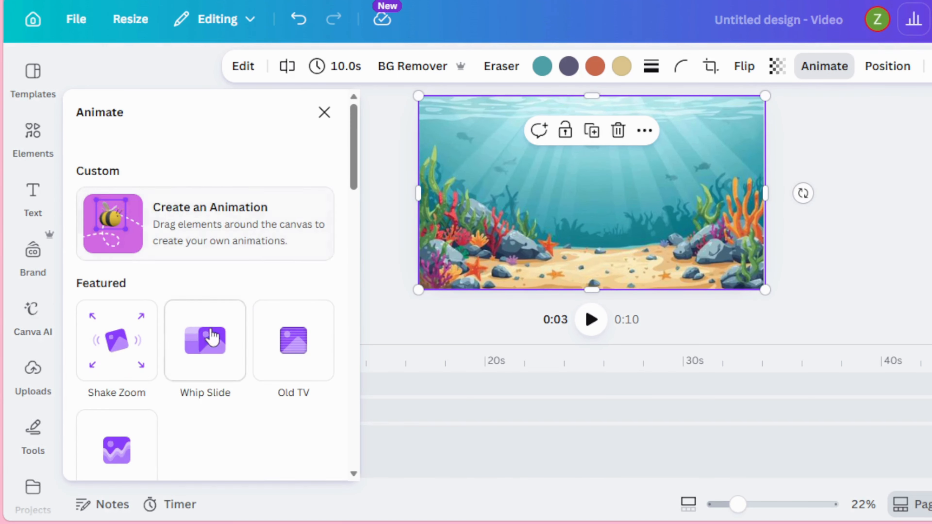
pyautogui.click(210, 338)
pyautogui.scroll(-2, 123, 275)
pyautogui.click(122, 275)
pyautogui.scroll(-5, 165, 315)
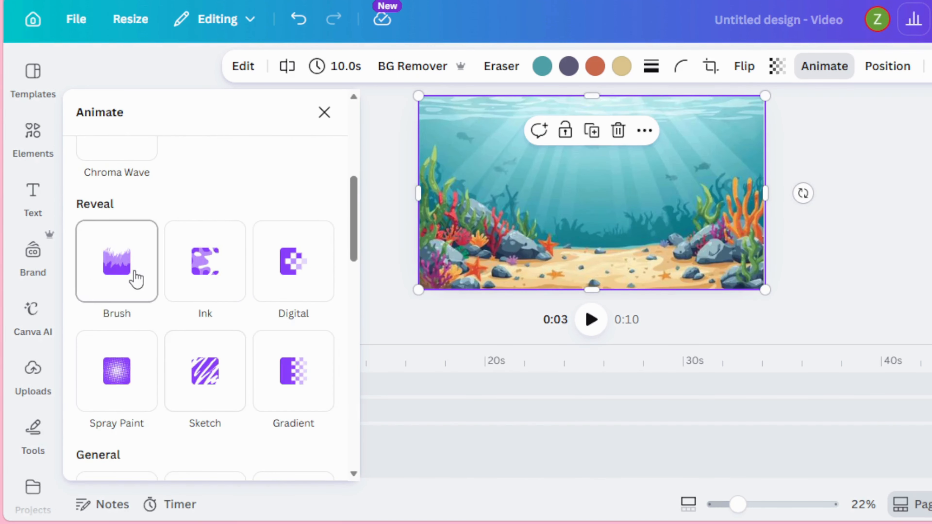
pyautogui.scroll(-5, 163, 314)
pyautogui.scroll(-2, 163, 313)
pyautogui.scroll(-1, 176, 345)
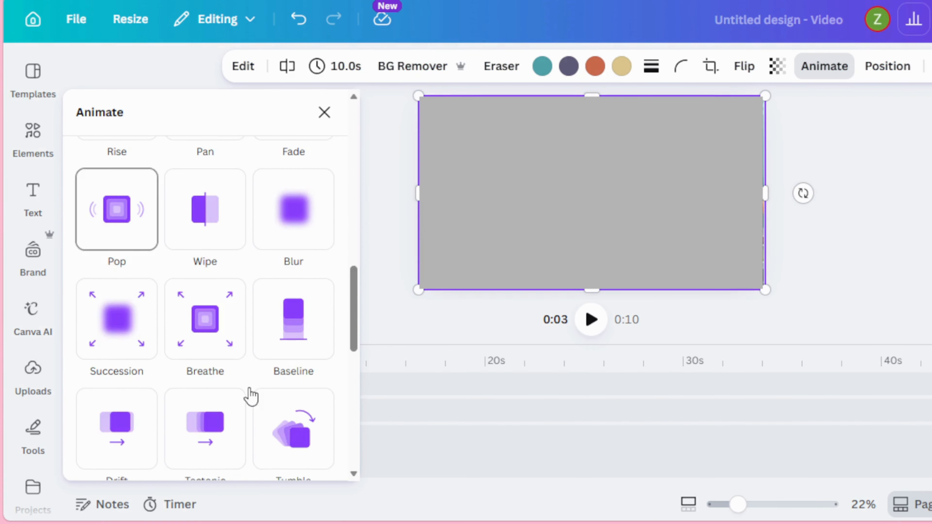
pyautogui.scroll(-1, 238, 345)
pyautogui.scroll(2, 237, 340)
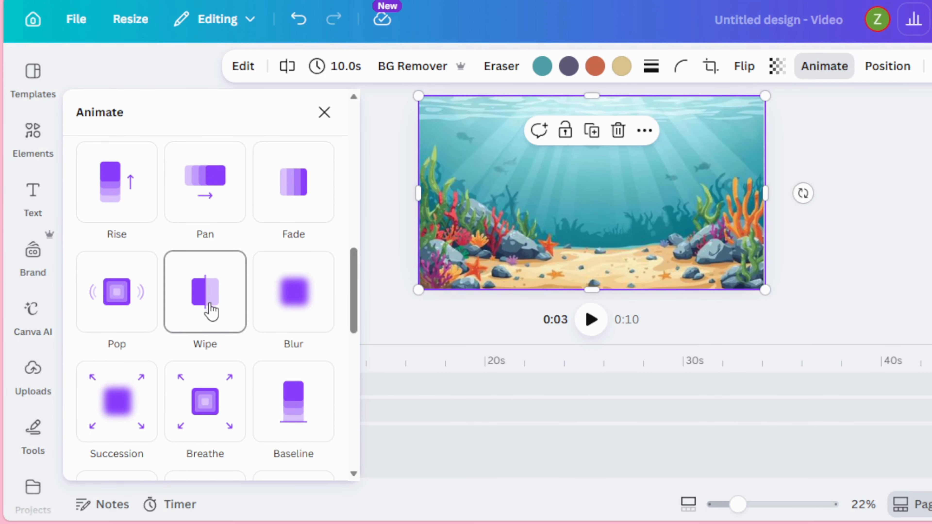
pyautogui.click(211, 308)
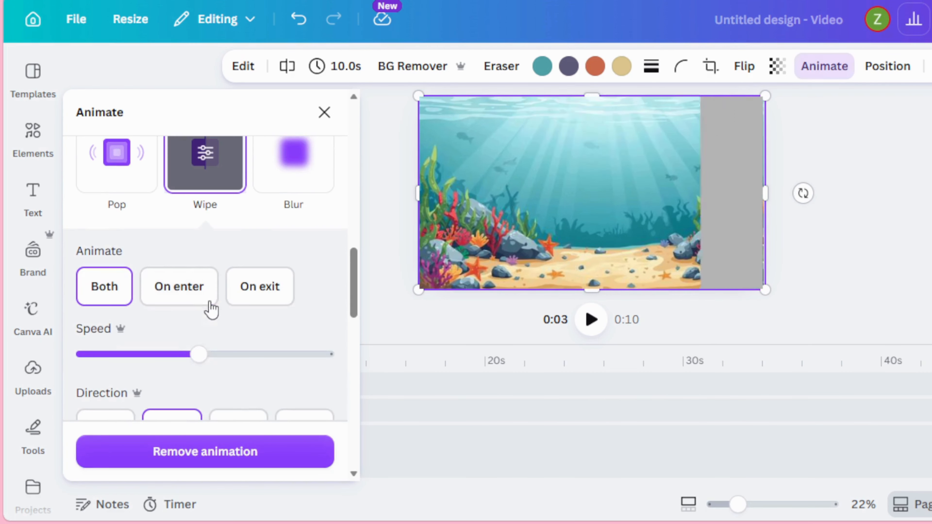
# Step: Set the image's Wipe animation to play on enter only, compare the directions and choose leftward
pyautogui.click(198, 301)
pyautogui.scroll(-1, 207, 313)
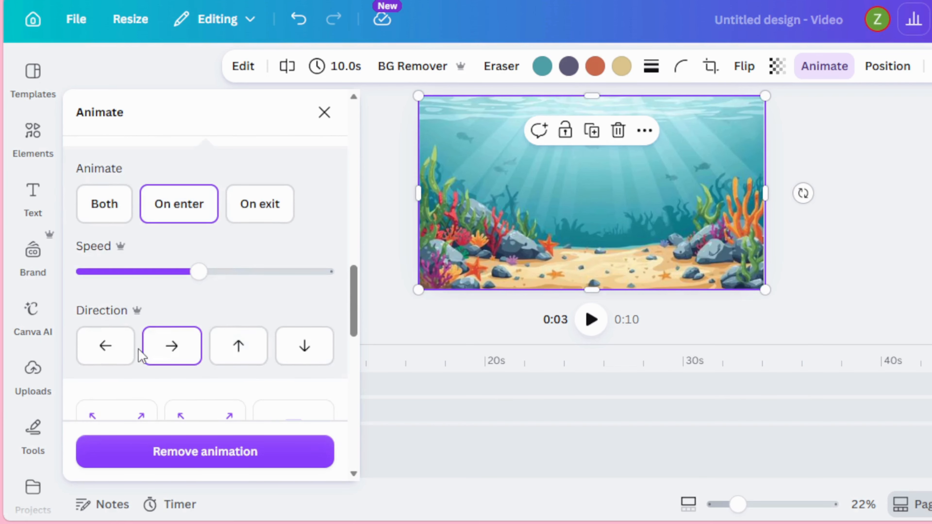
pyautogui.click(169, 353)
pyautogui.click(104, 350)
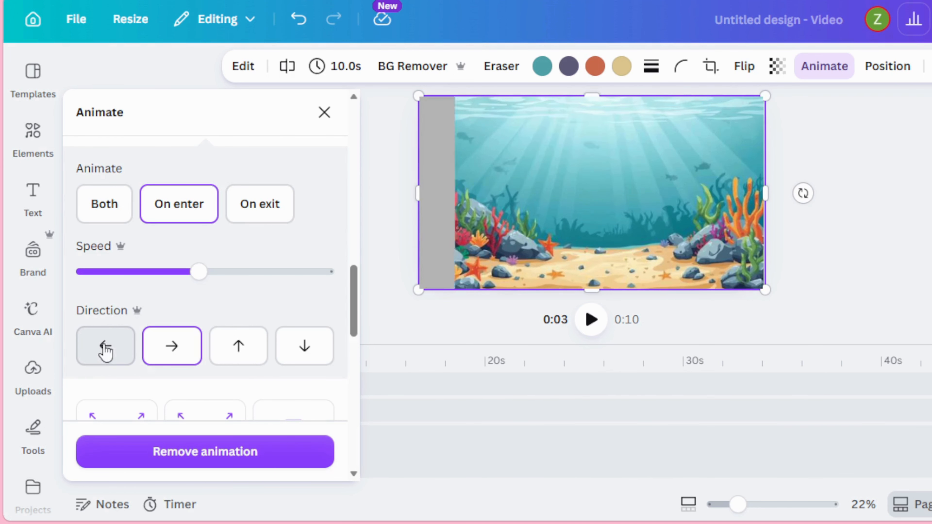
pyautogui.click(153, 354)
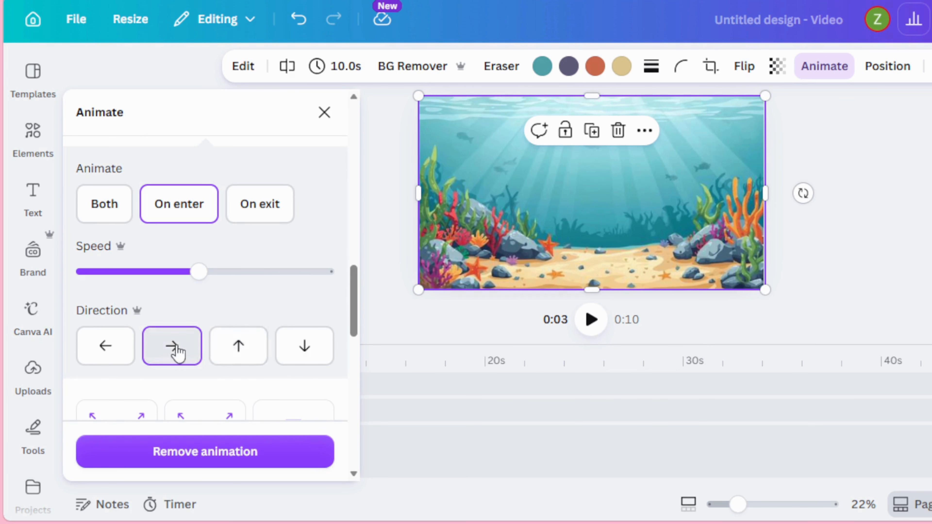
pyautogui.click(111, 352)
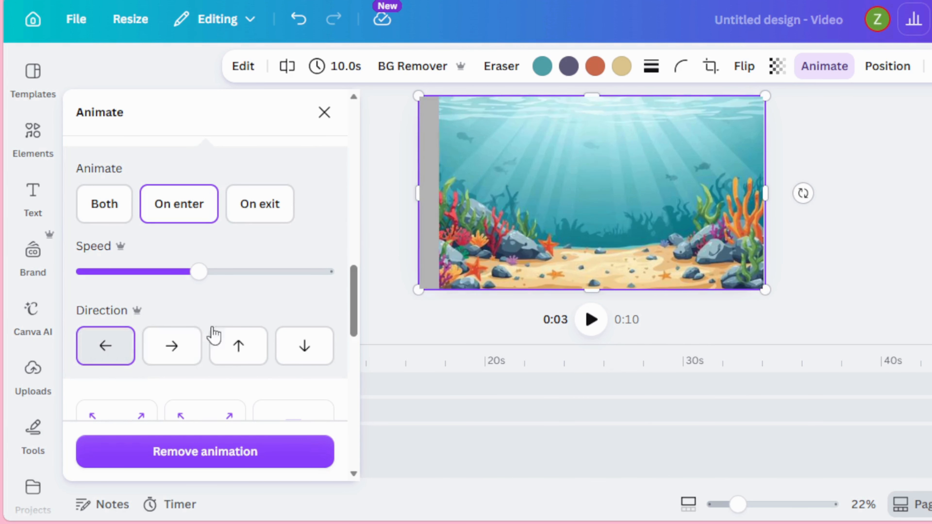
pyautogui.click(393, 228)
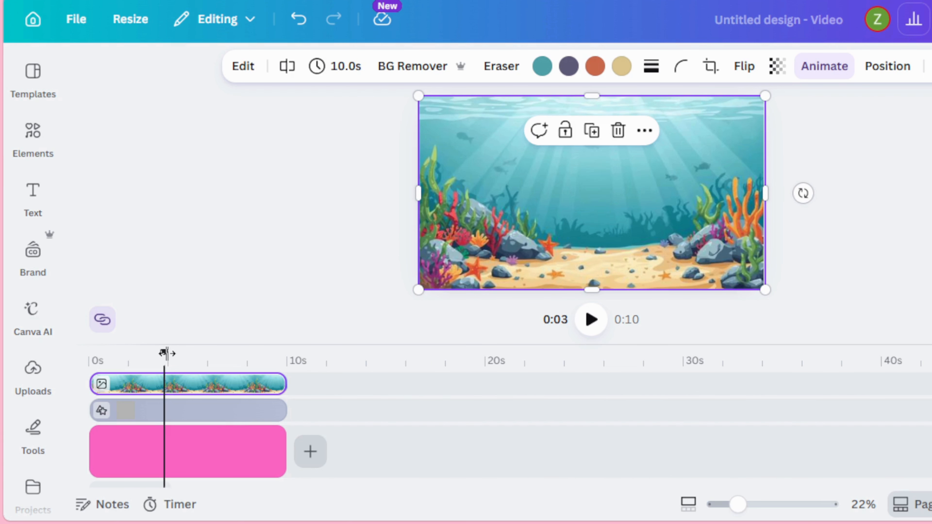
# Step: Play the scene from the start to preview the leftward Wipe animation
pyautogui.moveTo(164, 353); pyautogui.dragTo(76, 377)
pyautogui.click(590, 320)
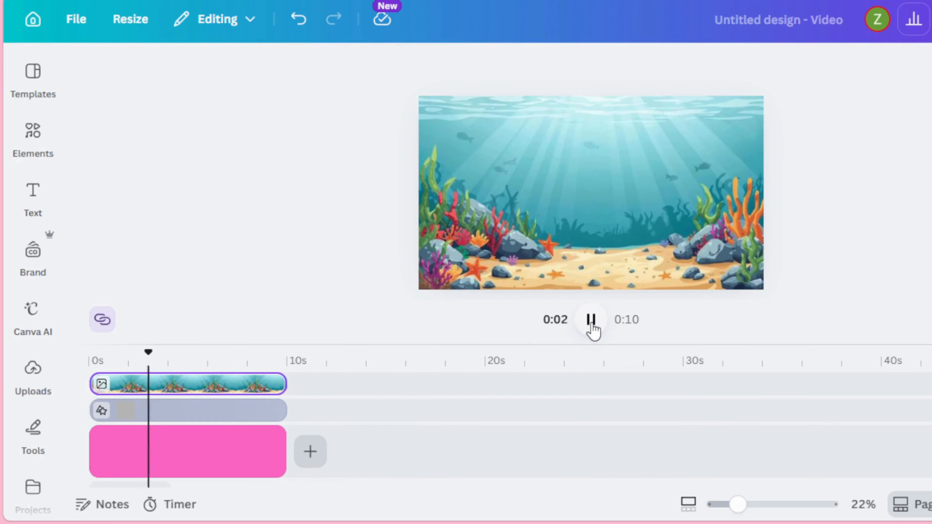
pyautogui.click(281, 449)
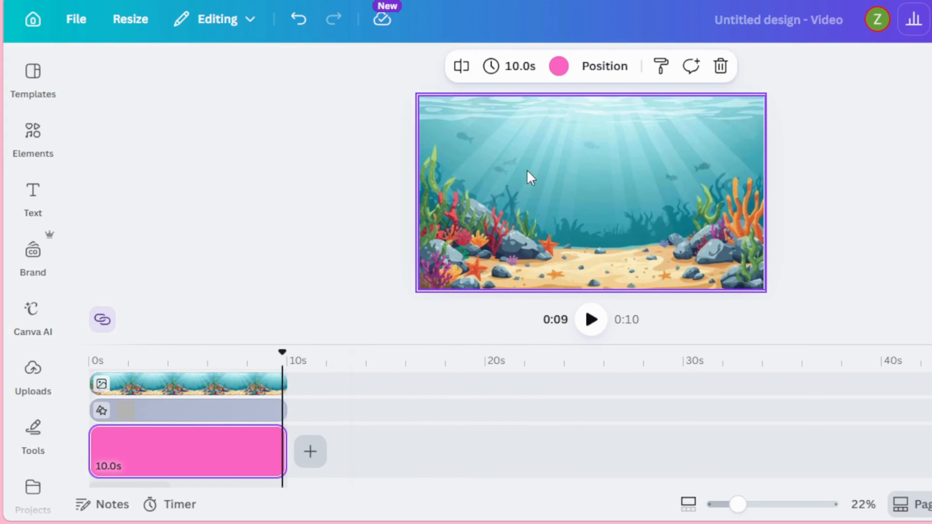
# Step: Reduce the speed of the underwater image's Wipe animation to its slowest setting
pyautogui.click(534, 159)
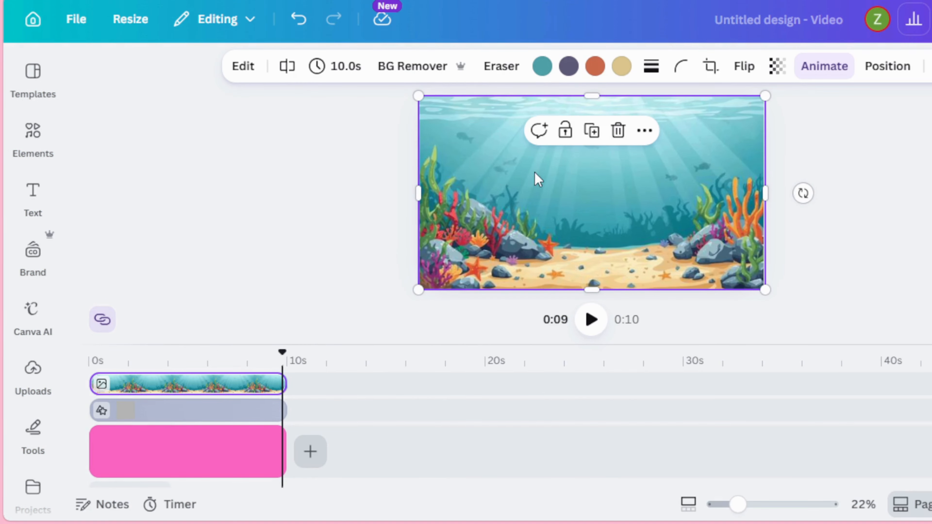
pyautogui.click(808, 77)
pyautogui.scroll(-4, 173, 290)
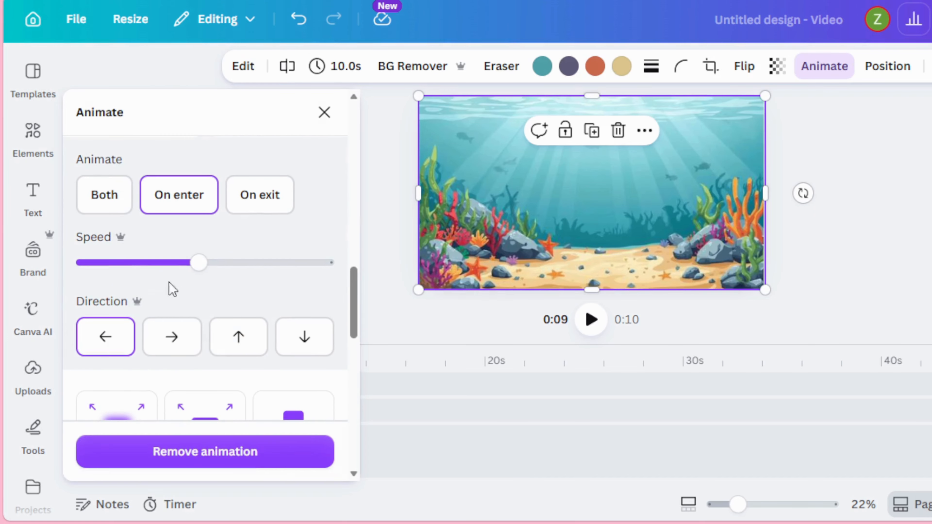
pyautogui.moveTo(201, 273); pyautogui.dragTo(82, 273)
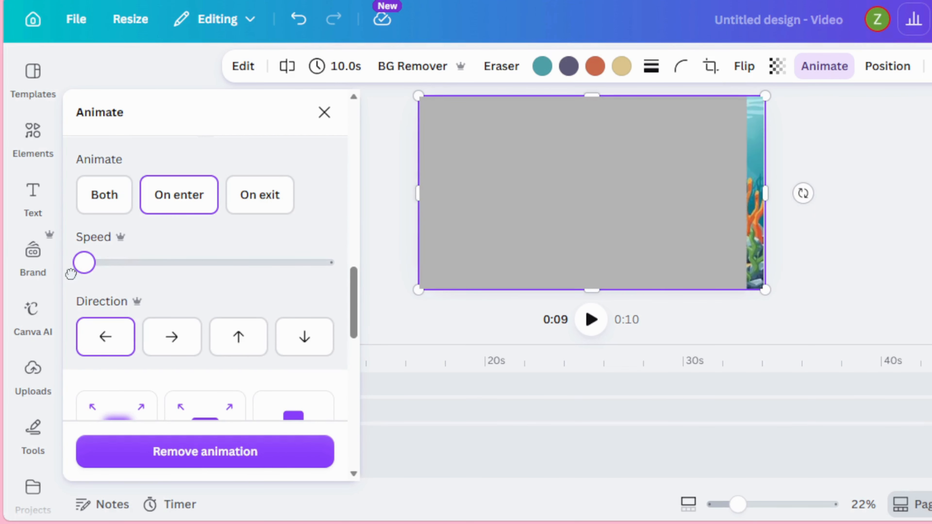
pyautogui.click(384, 188)
# Step: Replay the scene from the start to check the slowed Wipe, and return the playhead to about 4 seconds
pyautogui.moveTo(282, 362); pyautogui.dragTo(58, 400)
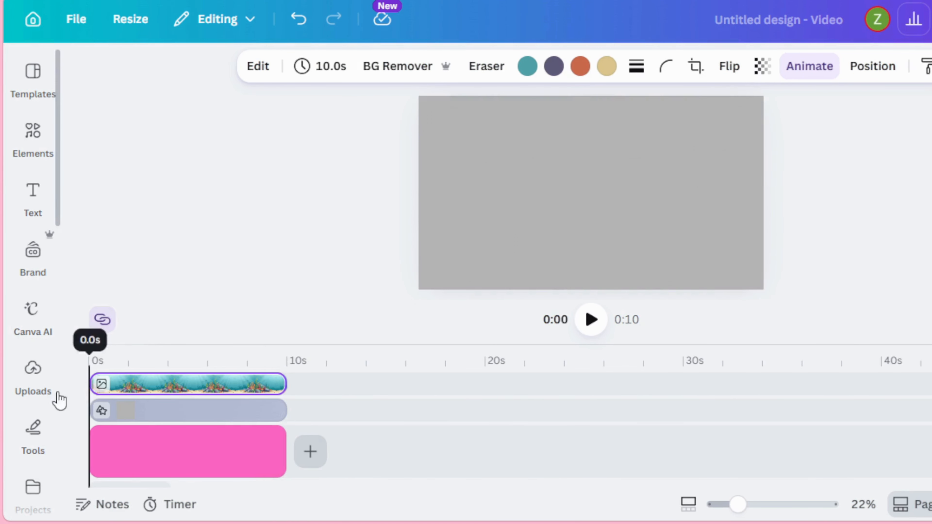
pyautogui.click(597, 326)
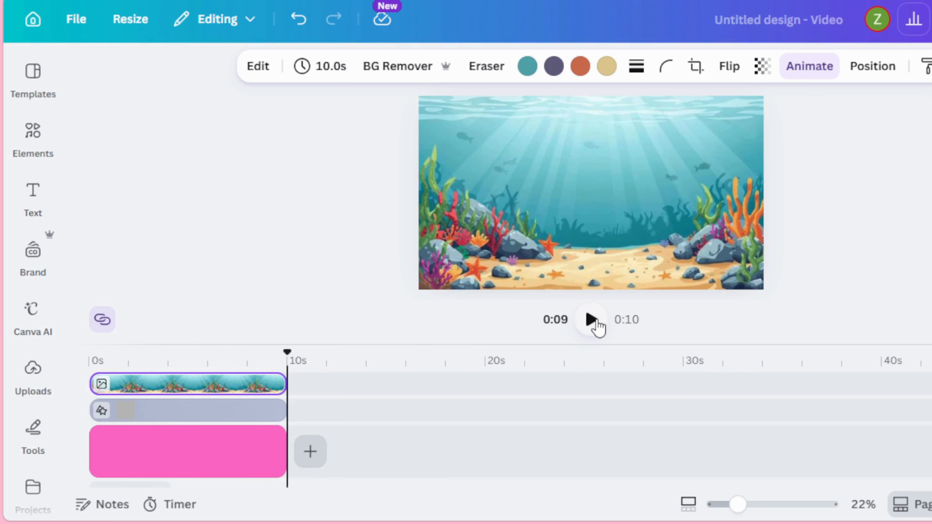
pyautogui.moveTo(275, 362); pyautogui.dragTo(186, 388)
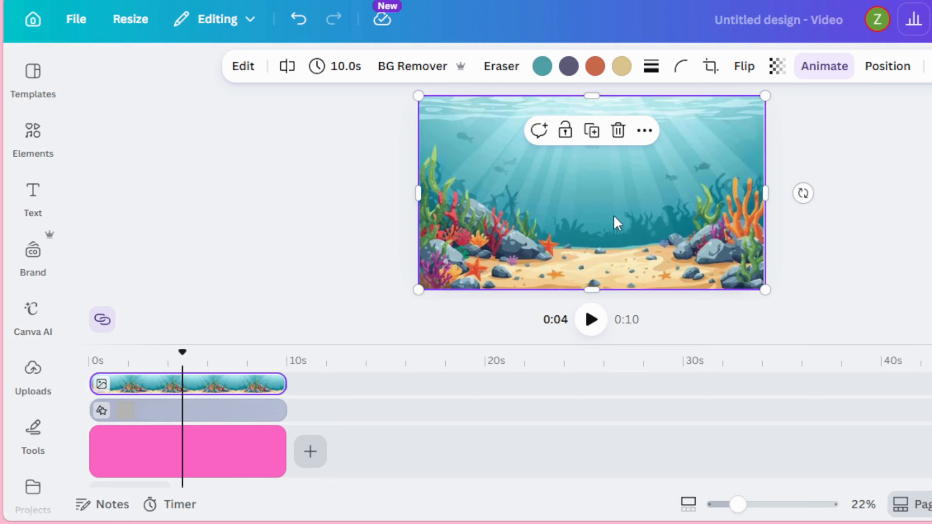
# Step: Remove the Wipe animation from the underwater image
pyautogui.click(816, 74)
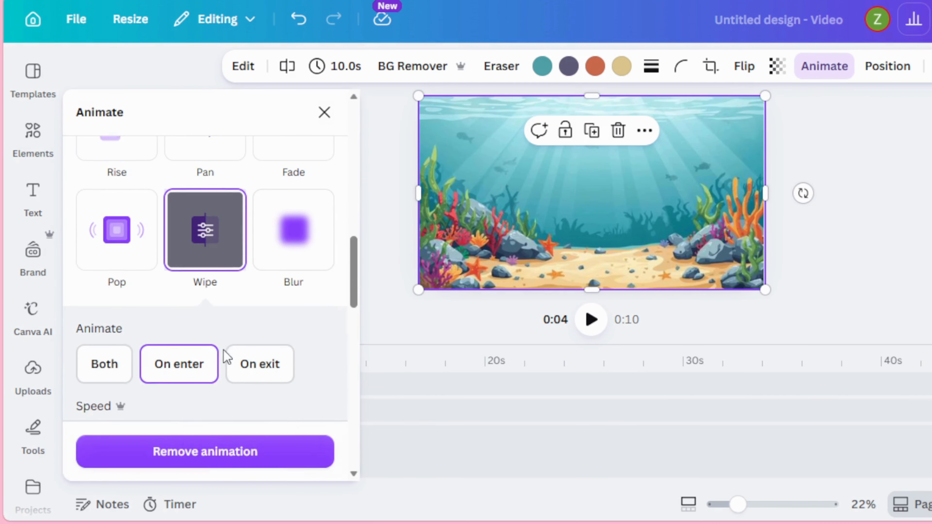
pyautogui.click(217, 455)
pyautogui.scroll(15, 272, 271)
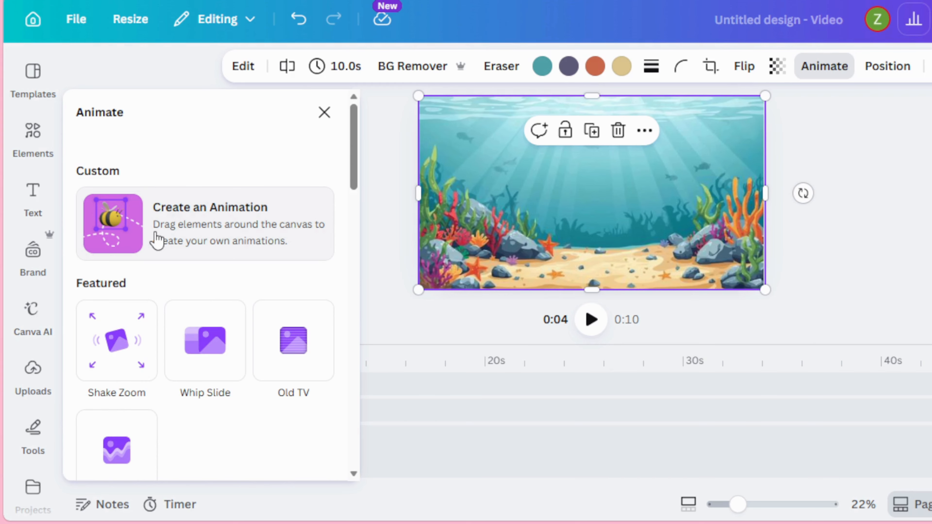
# Step: Create a custom animation path that moves the underwater image horizontally leftward off the page
pyautogui.click(191, 237)
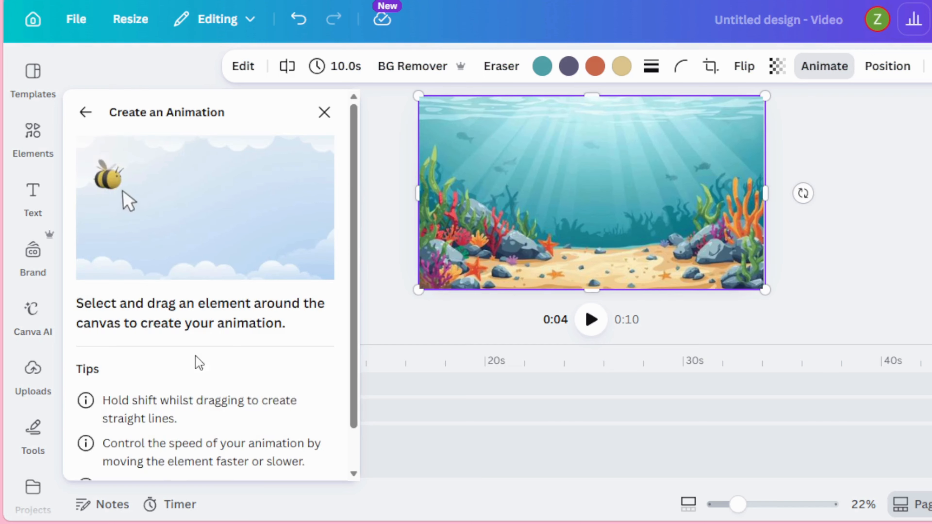
pyautogui.scroll(-2, 183, 373)
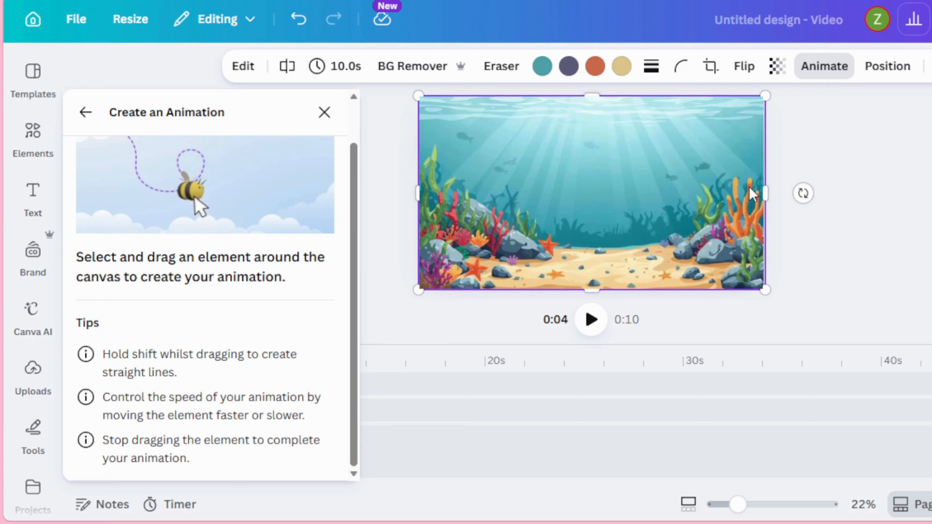
pyautogui.moveTo(751, 193); pyautogui.dragTo(385, 188)
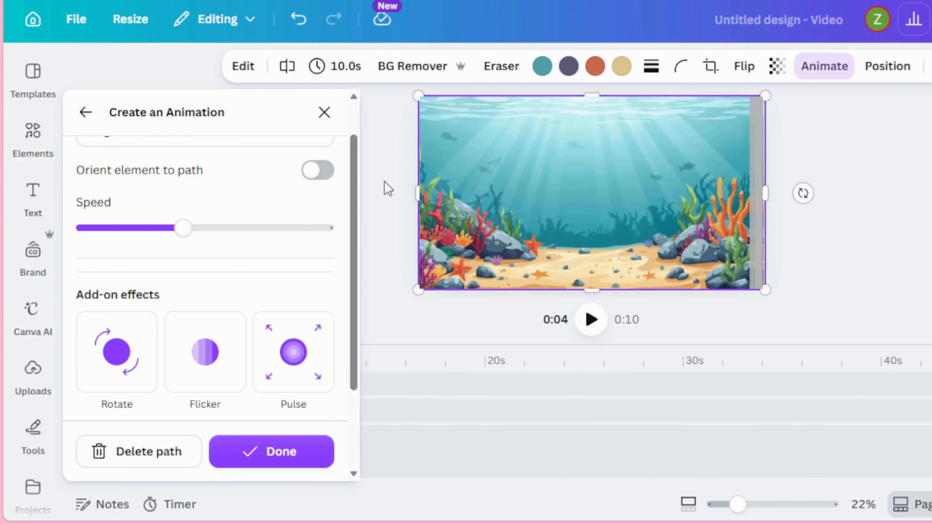
pyautogui.click(272, 452)
# Step: Preview the custom motion from the start and scrub between about 4 and 6 seconds to examine the image's exit
pyautogui.moveTo(183, 384); pyautogui.dragTo(58, 381)
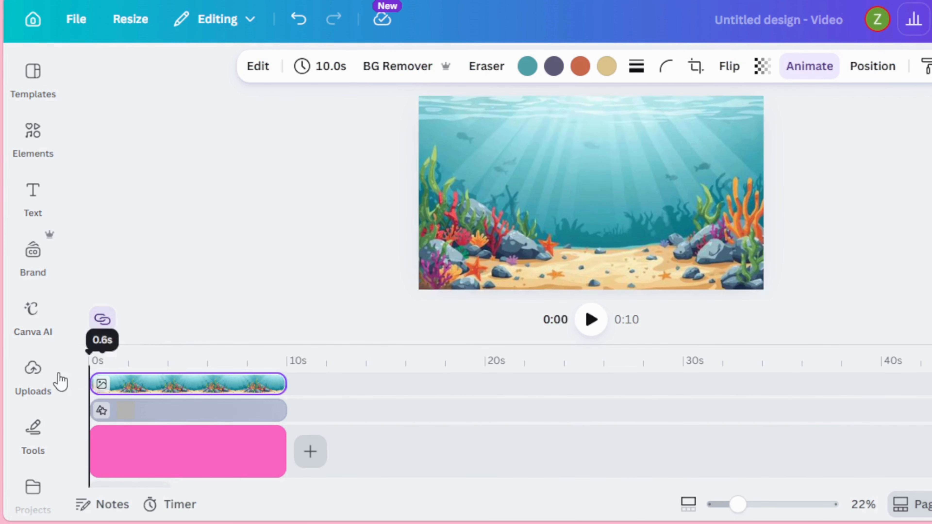
pyautogui.click(591, 320)
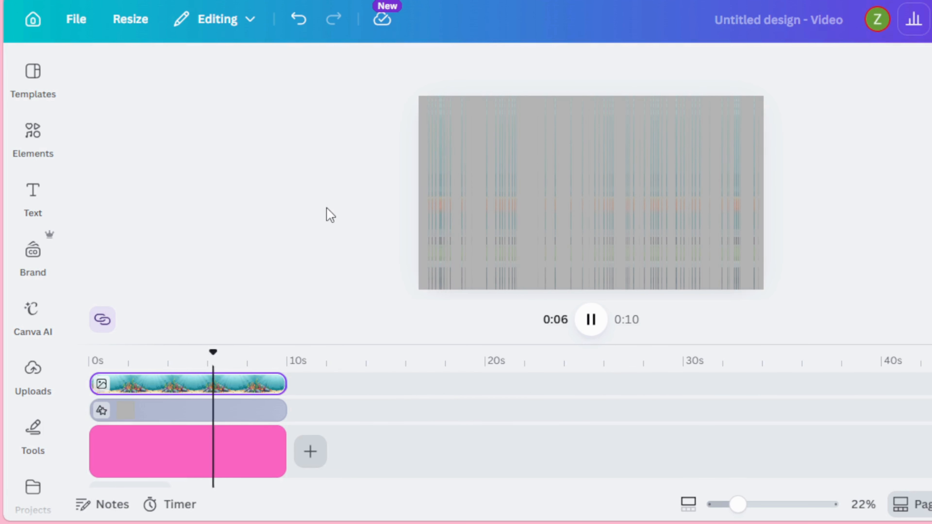
pyautogui.click(194, 356)
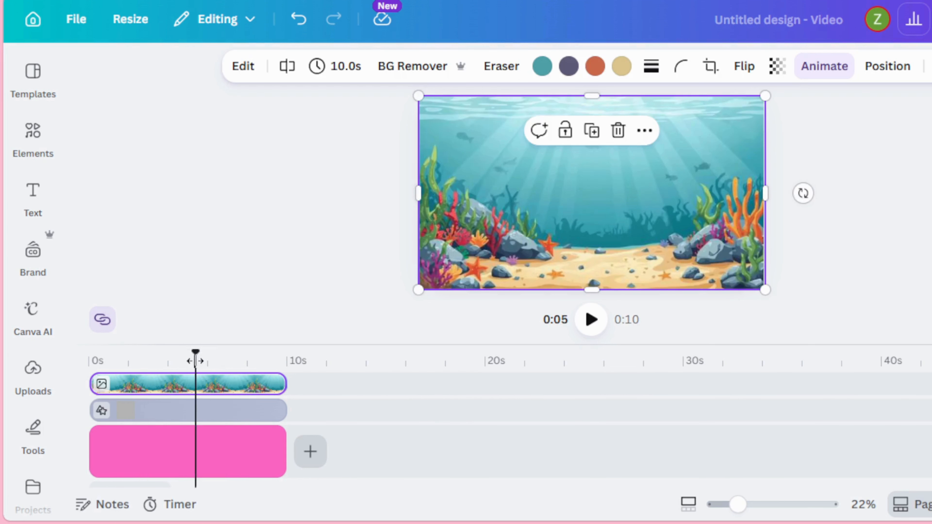
pyautogui.moveTo(196, 355); pyautogui.dragTo(201, 355)
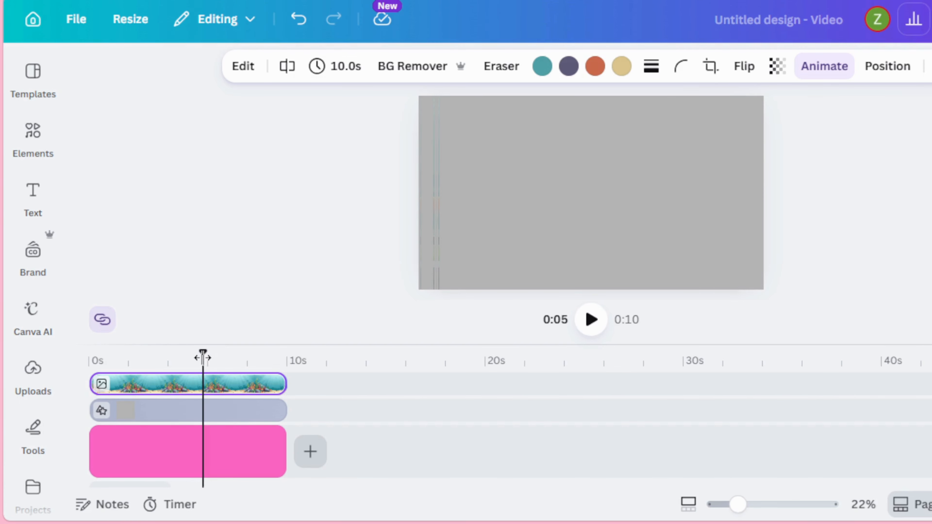
pyautogui.moveTo(203, 357); pyautogui.dragTo(185, 356)
pyautogui.click(445, 207)
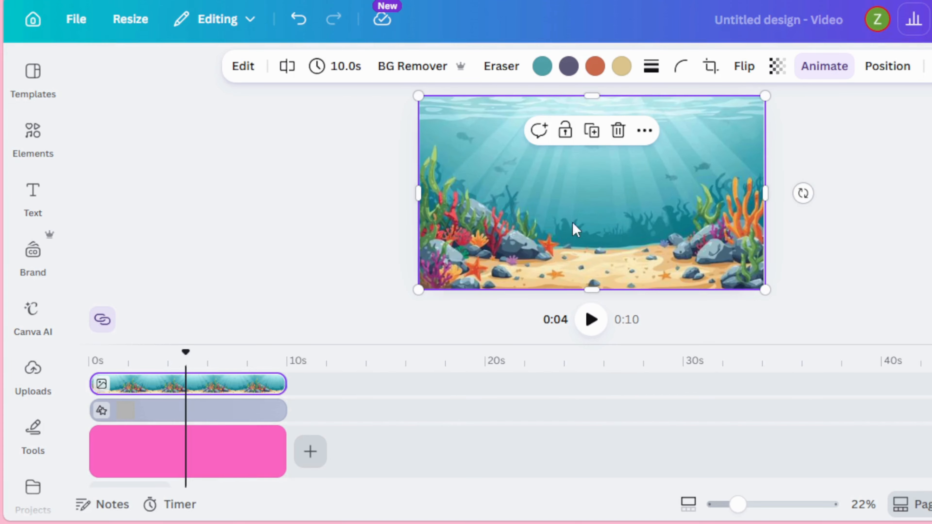
# Step: Set the underwater image's custom motion path to the slowest speed and finish the animation
pyautogui.click(821, 68)
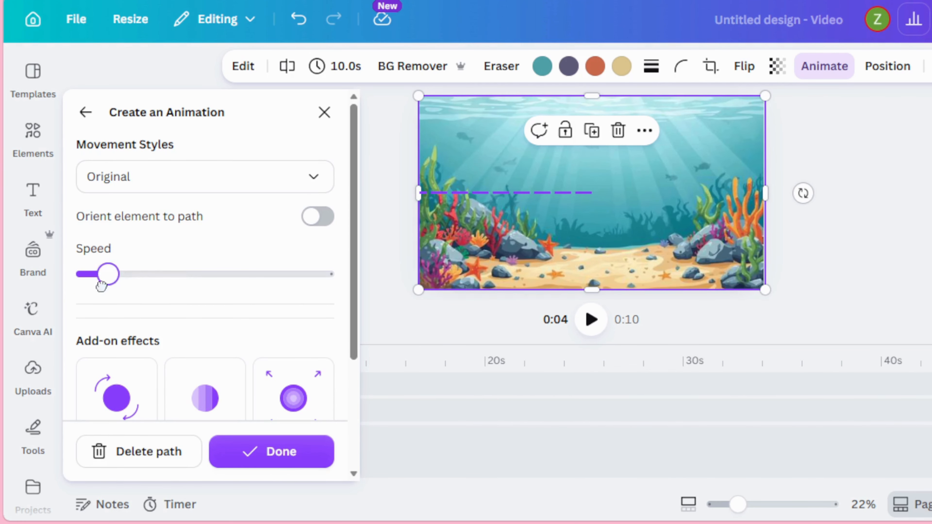
pyautogui.moveTo(101, 286); pyautogui.dragTo(68, 298)
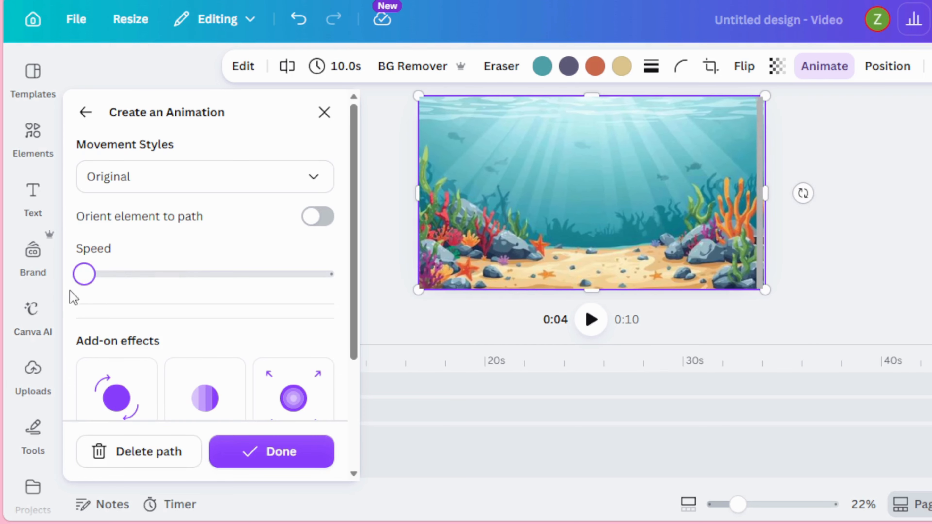
pyautogui.click(272, 454)
# Step: Preview the slowed motion from the start, check its last second on the timeline, and replay the scene
pyautogui.moveTo(185, 367); pyautogui.dragTo(88, 358)
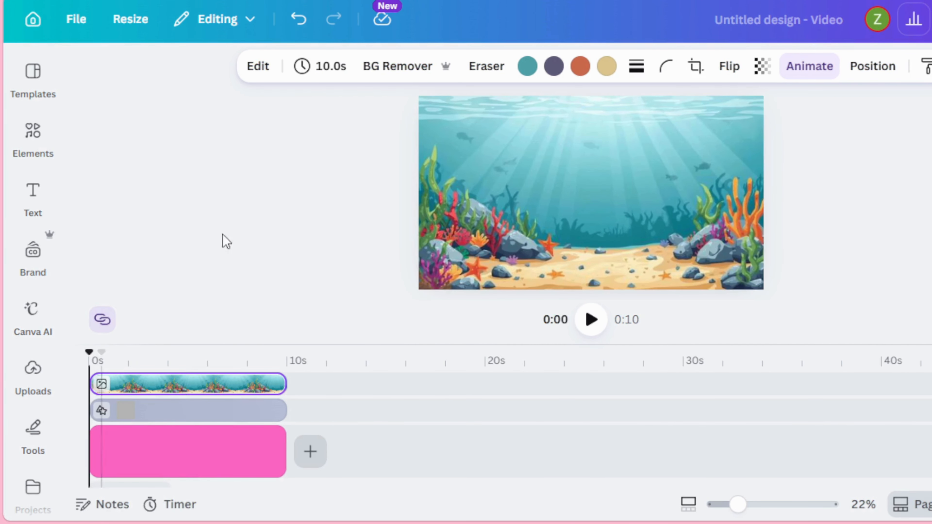
pyautogui.click(602, 322)
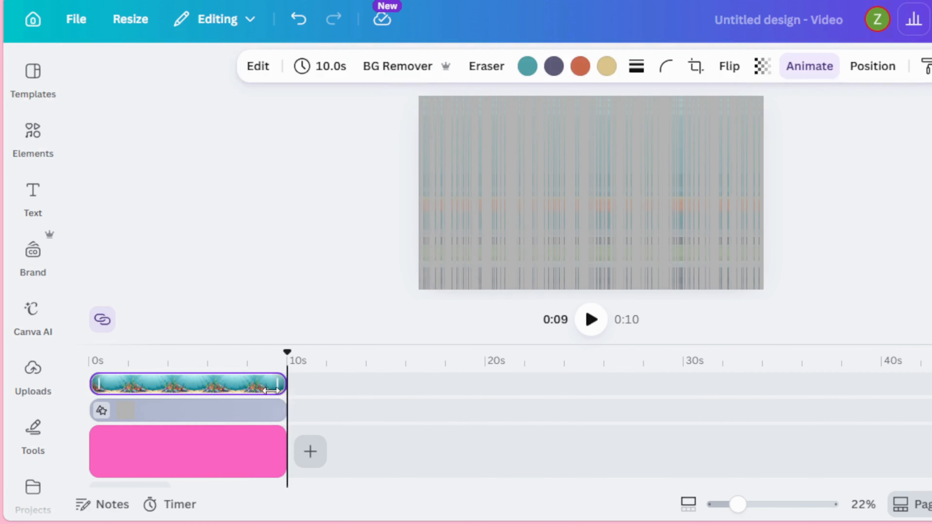
pyautogui.moveTo(285, 353)
pyautogui.mouseDown()
pyautogui.moveTo(267, 355)
pyautogui.moveTo(285, 359)
pyautogui.moveTo(272, 362)
pyautogui.mouseUp()
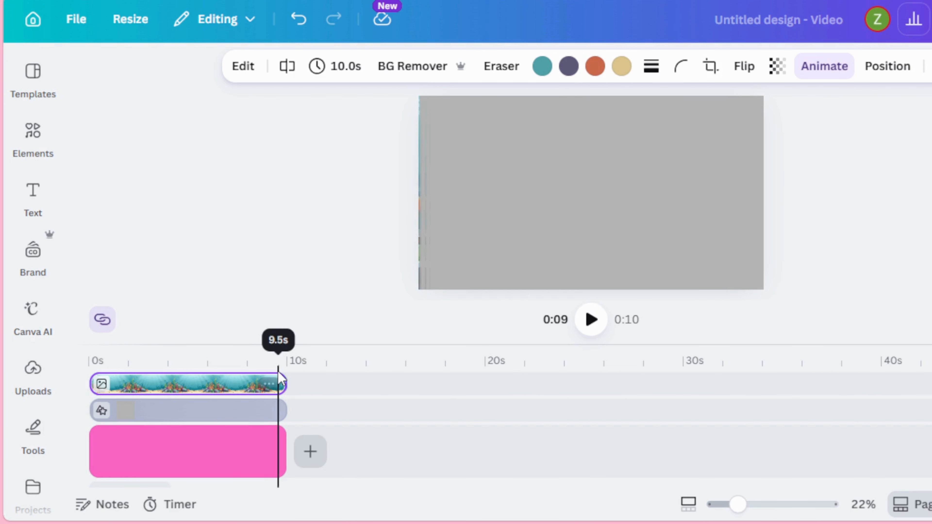
pyautogui.moveTo(277, 381); pyautogui.dragTo(84, 385)
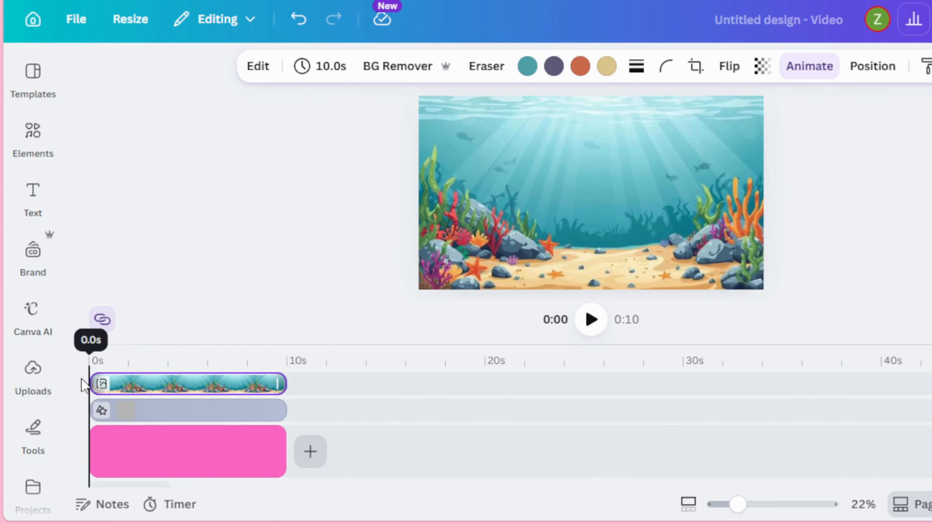
pyautogui.click(588, 322)
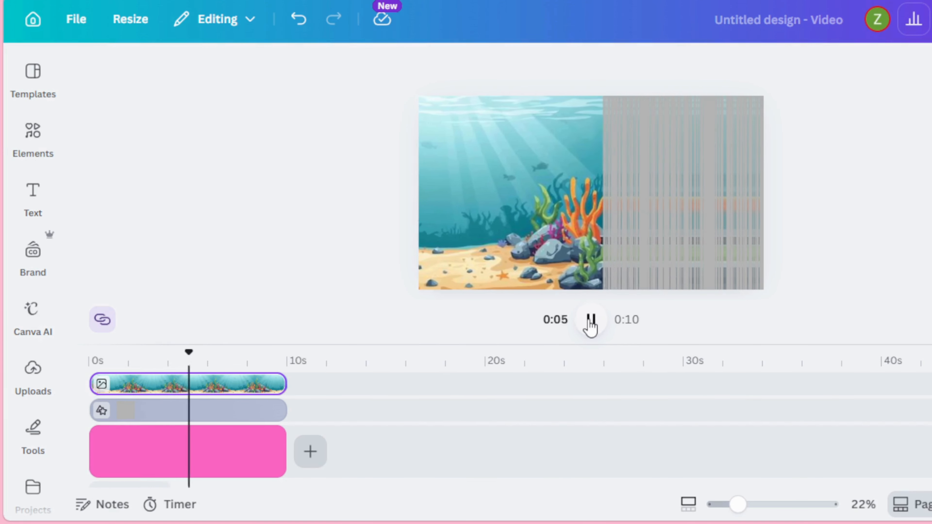
# Step: Apply the Smooth movement style to the underwater image's custom animation
pyautogui.click(284, 382)
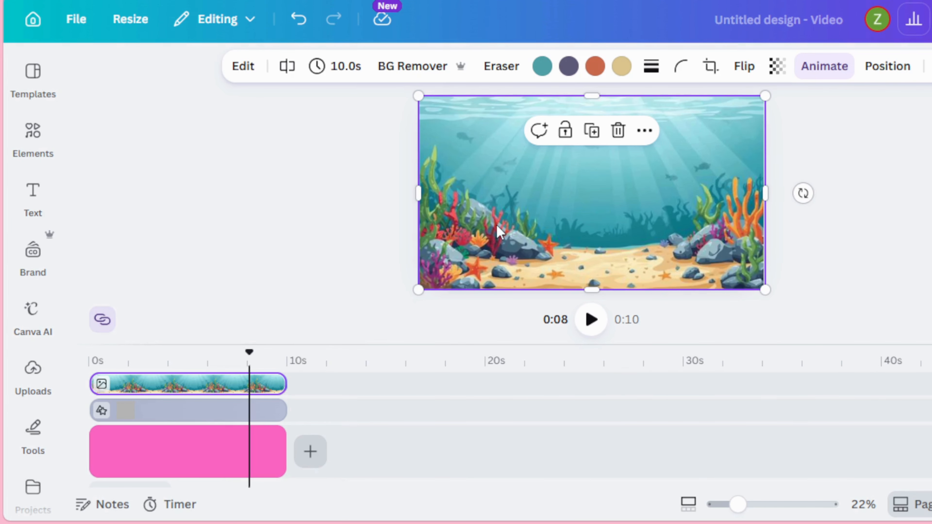
pyautogui.click(824, 68)
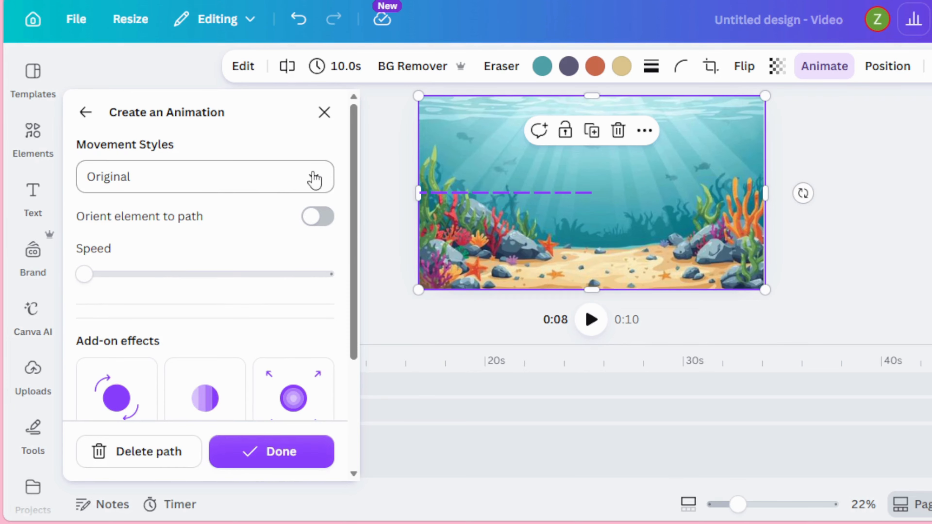
pyautogui.click(312, 180)
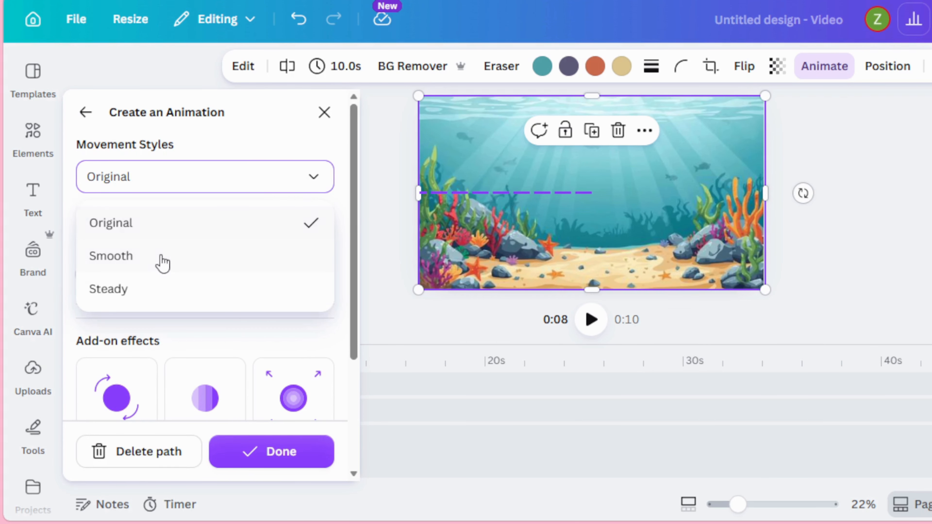
pyautogui.click(149, 256)
pyautogui.click(264, 451)
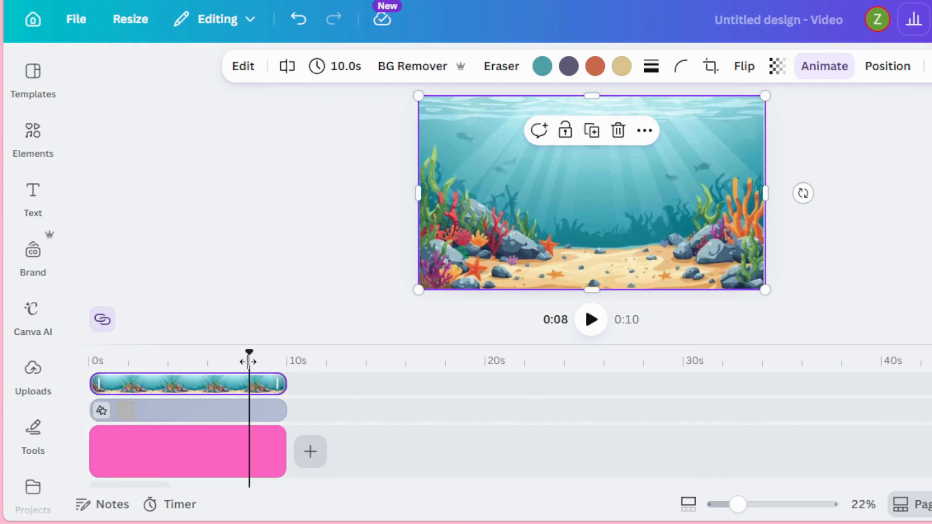
# Step: Play the scene with the Smooth motion and scrub to about 7.2 seconds to examine the image's exit
pyautogui.click(591, 319)
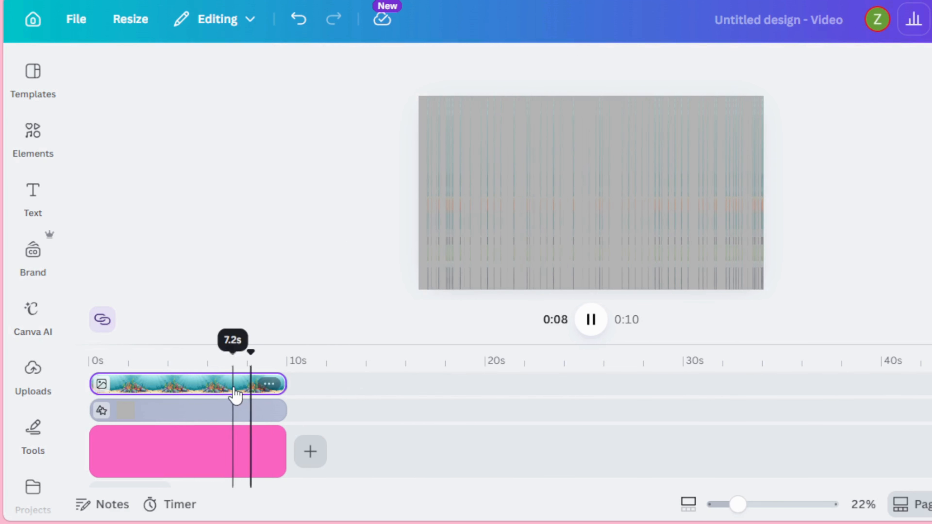
pyautogui.click(231, 354)
pyautogui.moveTo(231, 354); pyautogui.dragTo(228, 362)
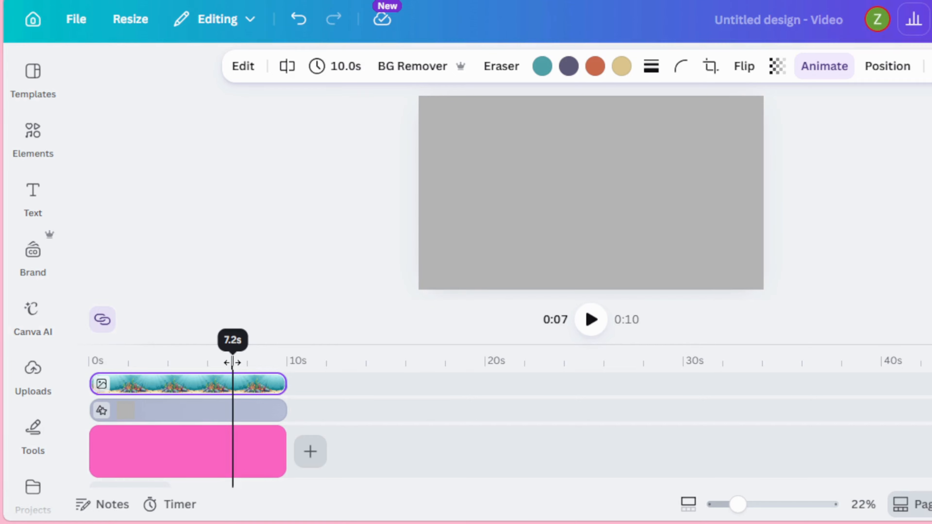
# Step: Change the movement style of the underwater image's custom animation to Steady
pyautogui.click(825, 69)
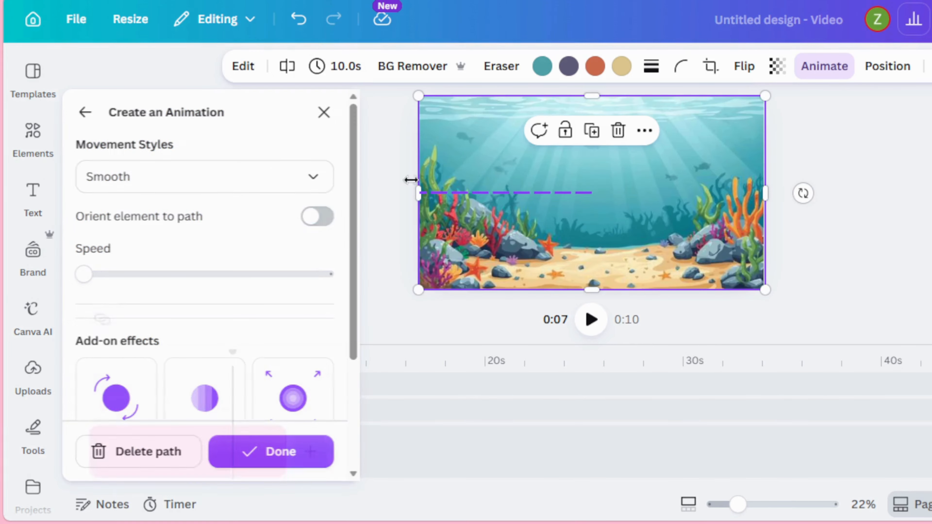
pyautogui.click(256, 184)
pyautogui.click(177, 289)
pyautogui.click(293, 451)
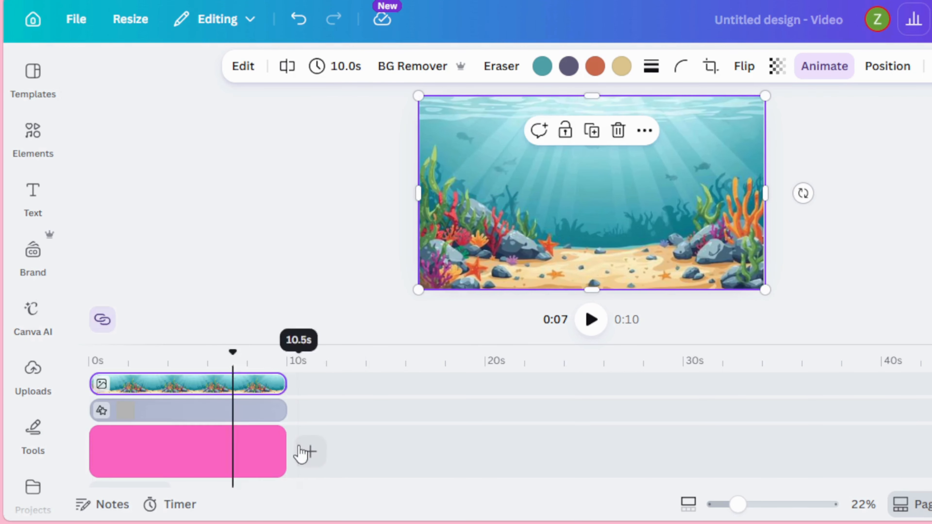
# Step: Preview the Steady motion through the full 10 seconds and return the playhead to the start
pyautogui.click(591, 319)
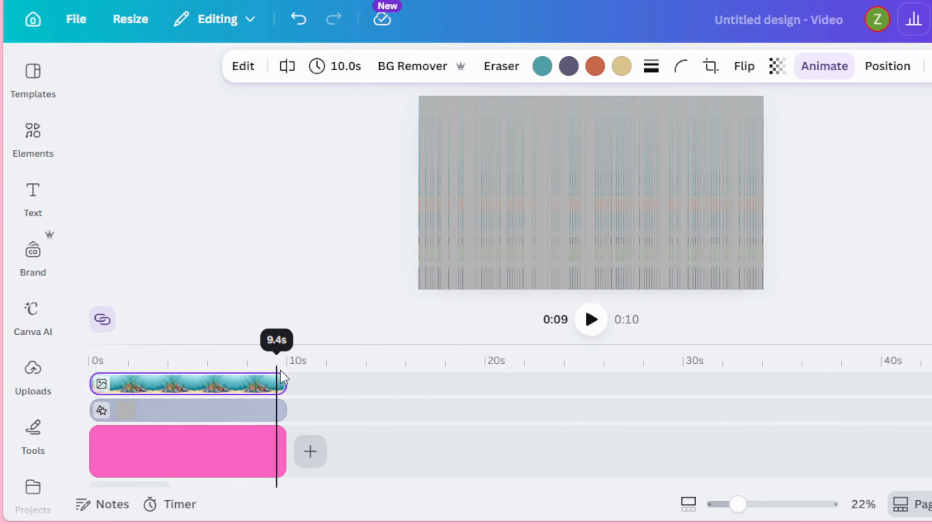
pyautogui.moveTo(292, 380); pyautogui.dragTo(87, 398)
pyautogui.click(591, 319)
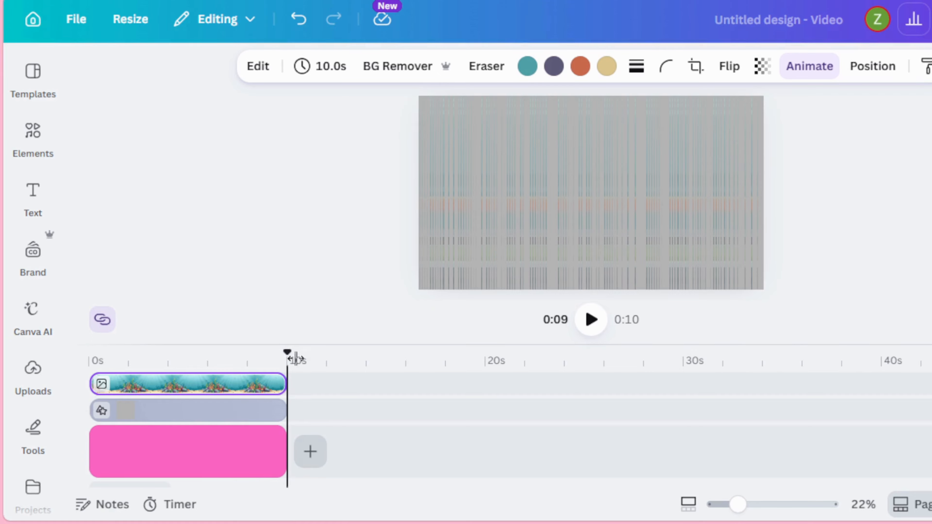
pyautogui.moveTo(283, 353); pyautogui.dragTo(75, 377)
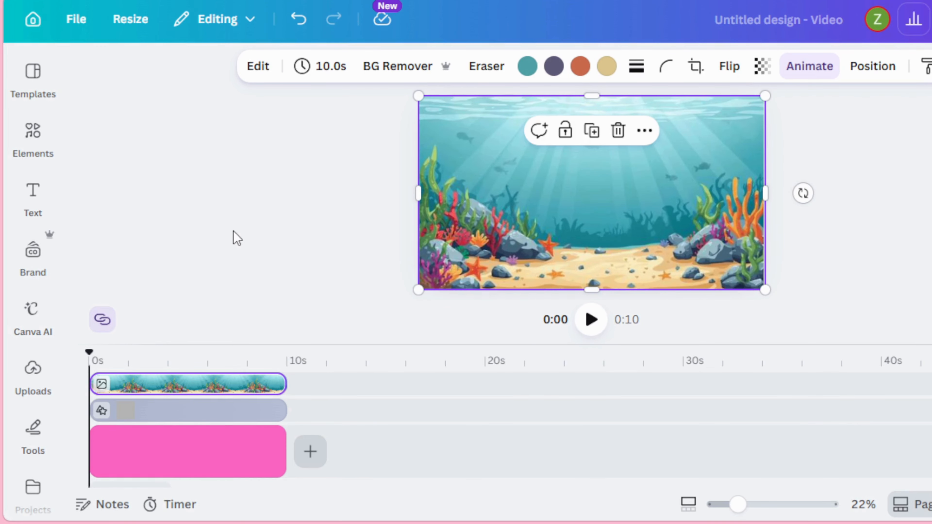
# Step: Deselect the image and download the design as a 1080p MP4 video
pyautogui.click(237, 238)
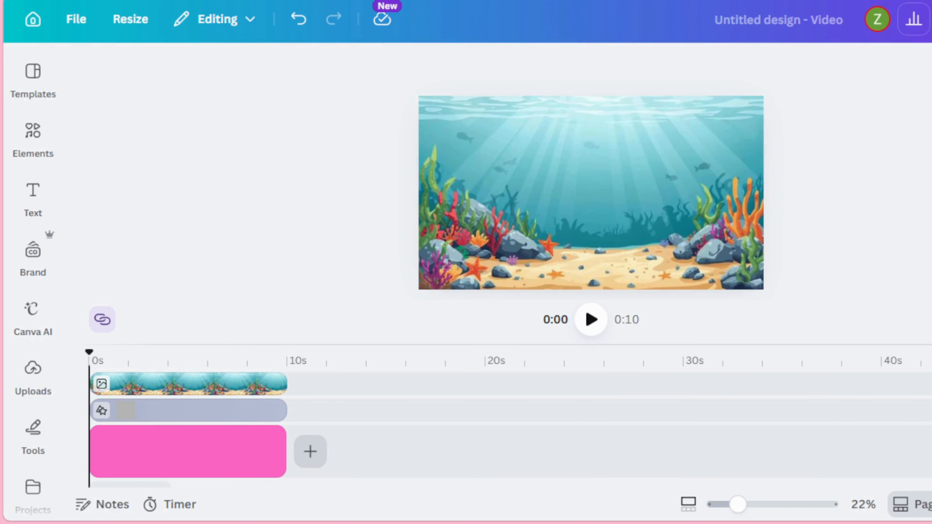
pyautogui.click(931, 19)
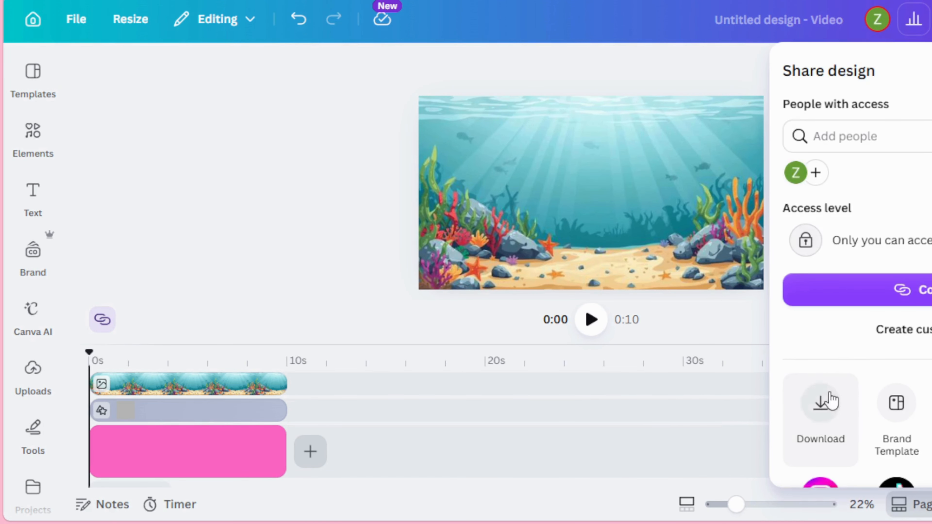
pyautogui.click(829, 407)
pyautogui.click(890, 333)
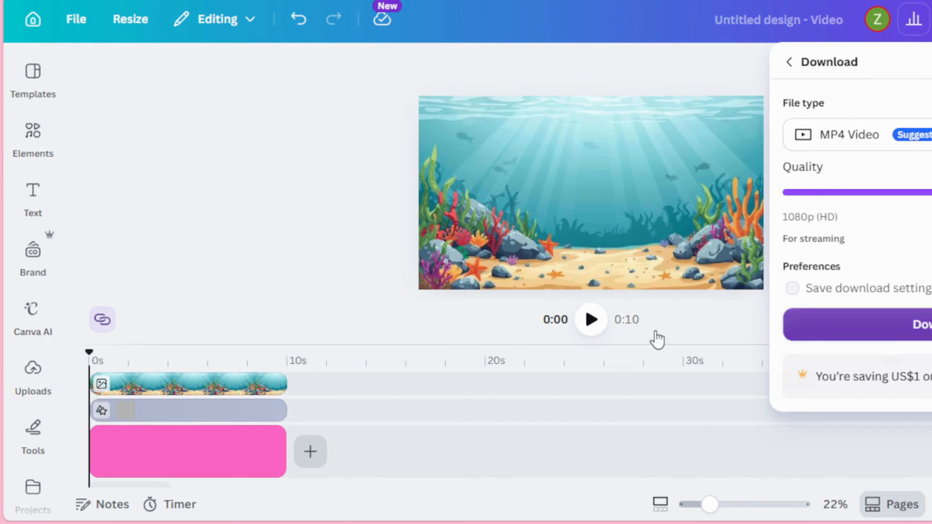
# Step: Upload the exported underwater video file to the project's video uploads
pyautogui.click(33, 368)
pyautogui.click(150, 213)
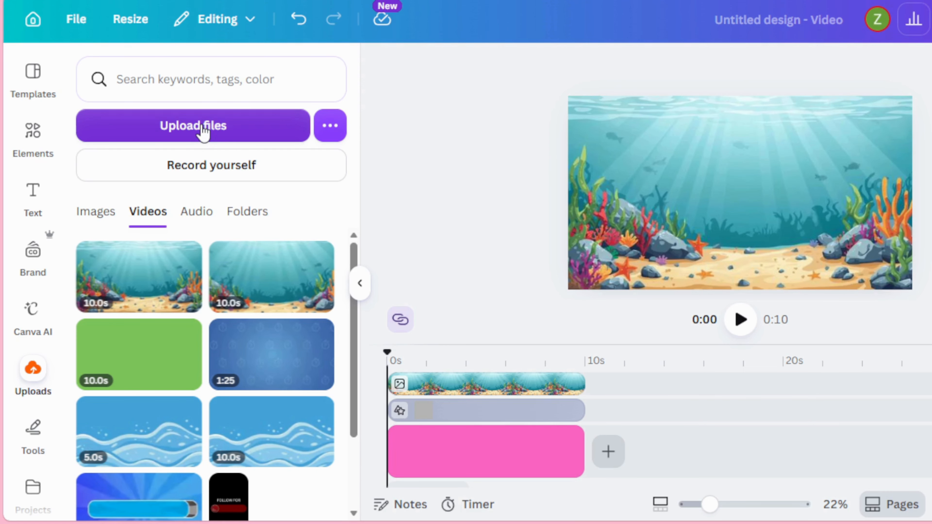
pyautogui.click(213, 127)
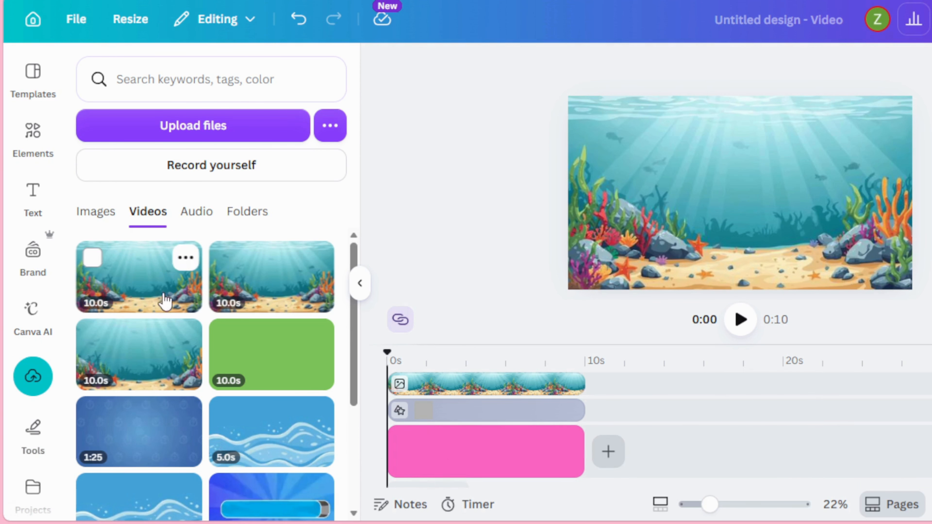
# Step: Delete the underwater image and gray shape, and place the newly uploaded underwater video on the pink page
pyautogui.click(543, 385)
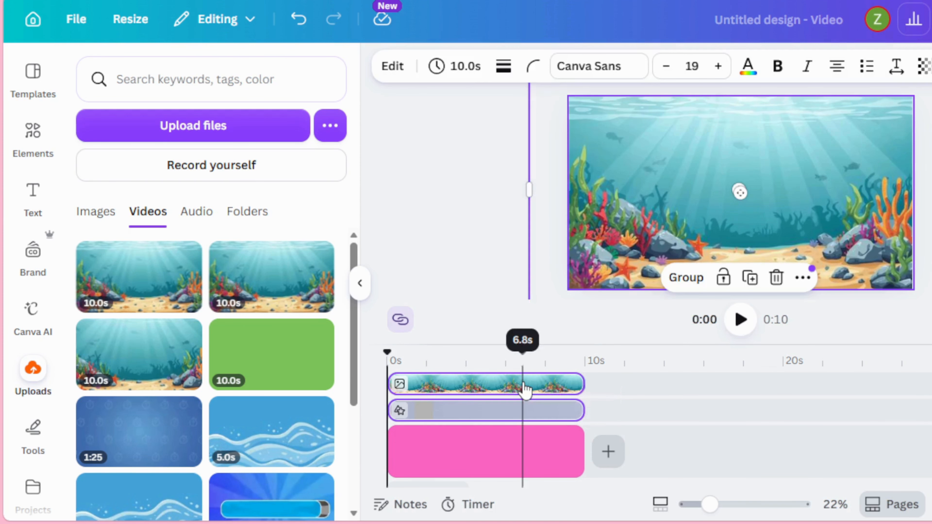
pyautogui.press('Delete')
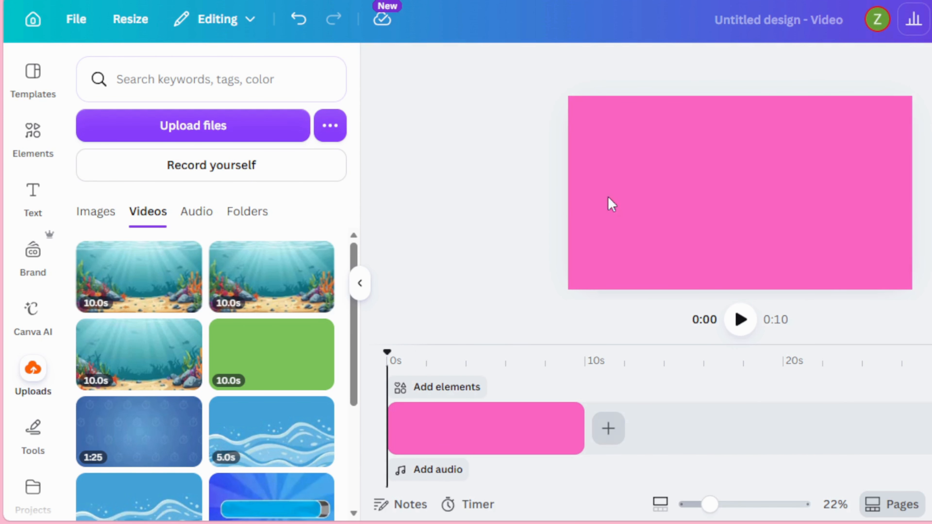
pyautogui.moveTo(139, 277); pyautogui.dragTo(709, 188)
pyautogui.click(359, 283)
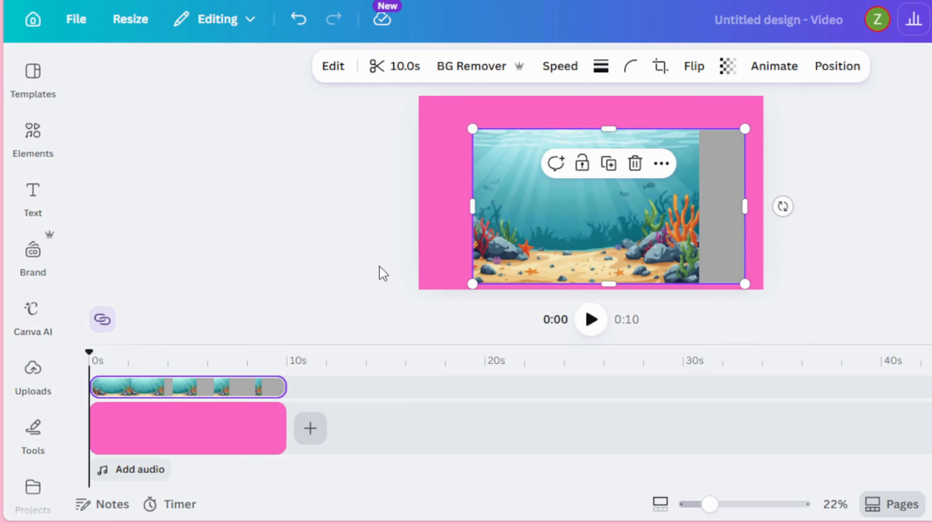
# Step: Center the underwater video on the pink page and shrink it to roughly half its size
pyautogui.moveTo(589, 213); pyautogui.dragTo(572, 200)
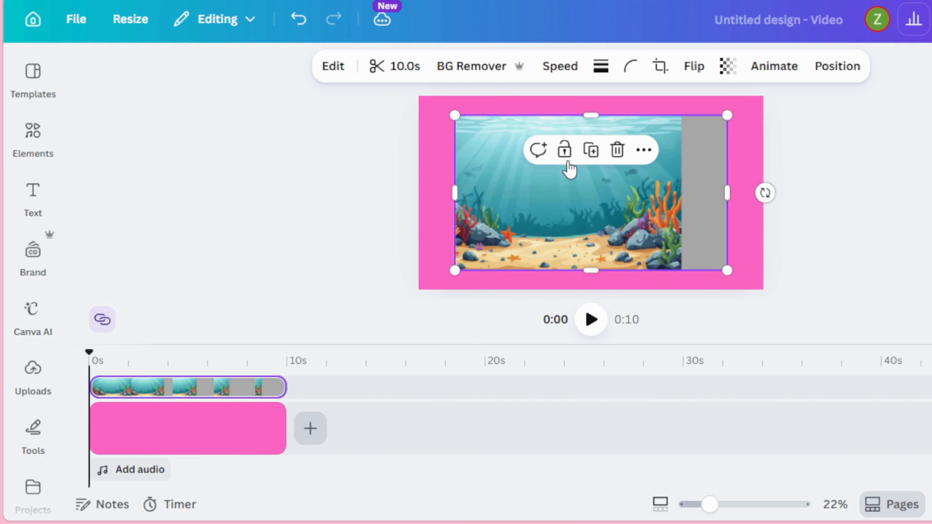
pyautogui.moveTo(708, 253); pyautogui.dragTo(584, 190)
pyautogui.moveTo(538, 153); pyautogui.dragTo(660, 202)
# Step: Set the underwater video's corner rounding to 100
pyautogui.click(631, 67)
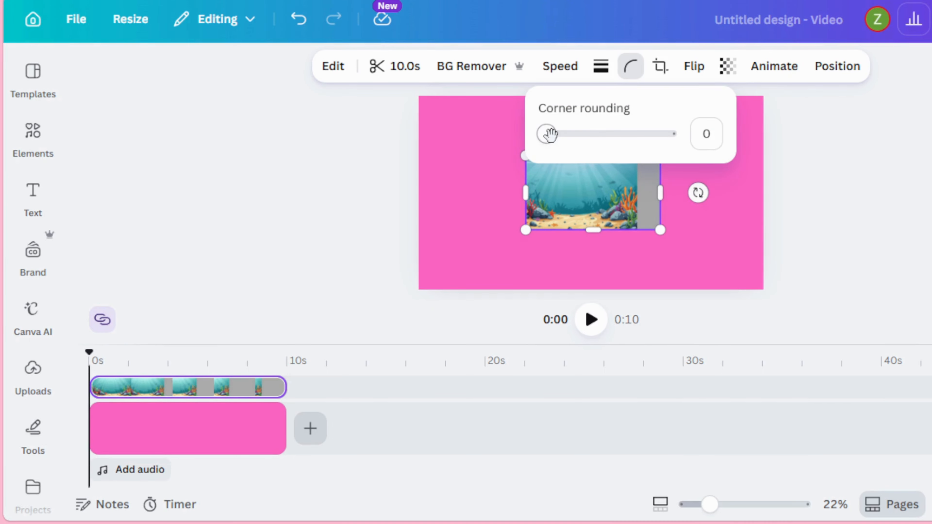
pyautogui.moveTo(549, 134); pyautogui.dragTo(697, 137)
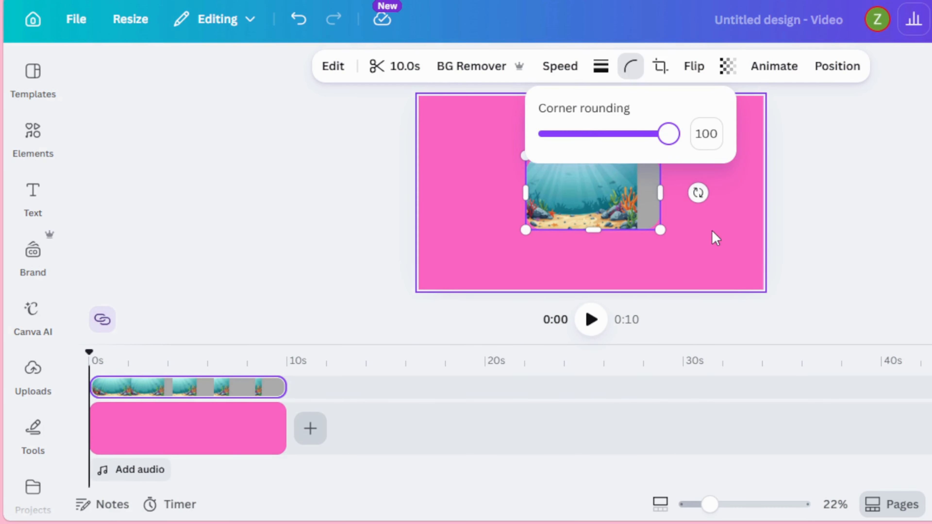
pyautogui.click(715, 238)
# Step: Add a solid white border with a stroke weight of about 12 to the underwater video
pyautogui.click(585, 169)
pyautogui.click(601, 66)
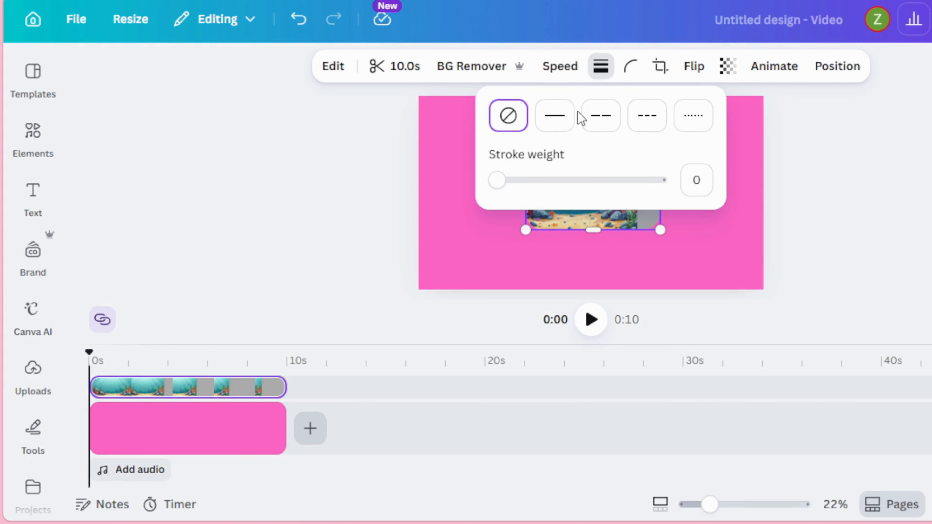
pyautogui.click(571, 116)
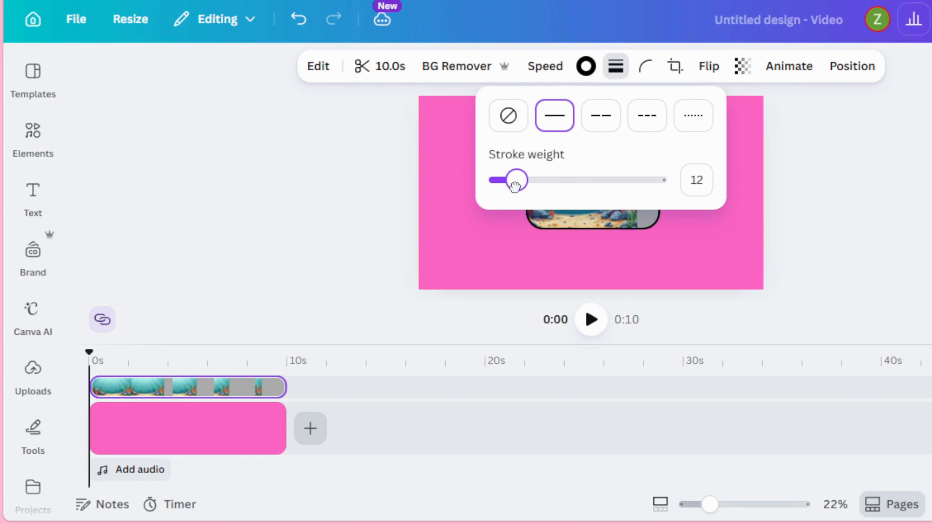
pyautogui.click(512, 264)
pyautogui.click(586, 191)
pyautogui.click(586, 66)
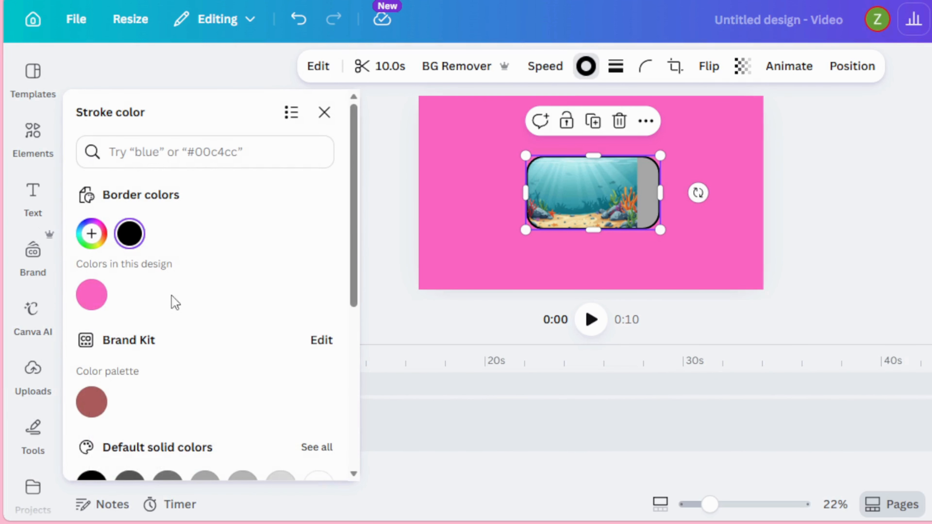
pyautogui.scroll(-3, 175, 303)
pyautogui.click(319, 403)
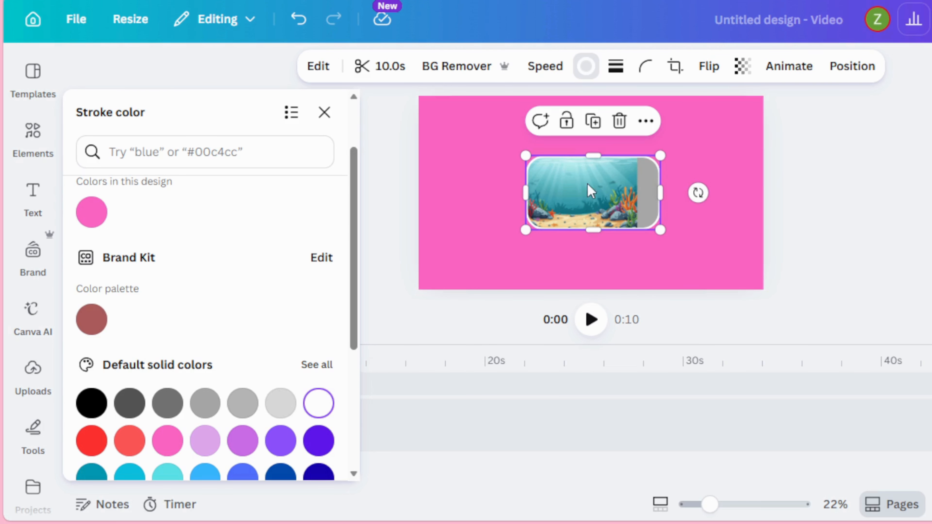
# Step: Crop the video's height to a thin rounded bar, widen it, and center it on the page
pyautogui.moveTo(594, 158); pyautogui.dragTo(599, 205)
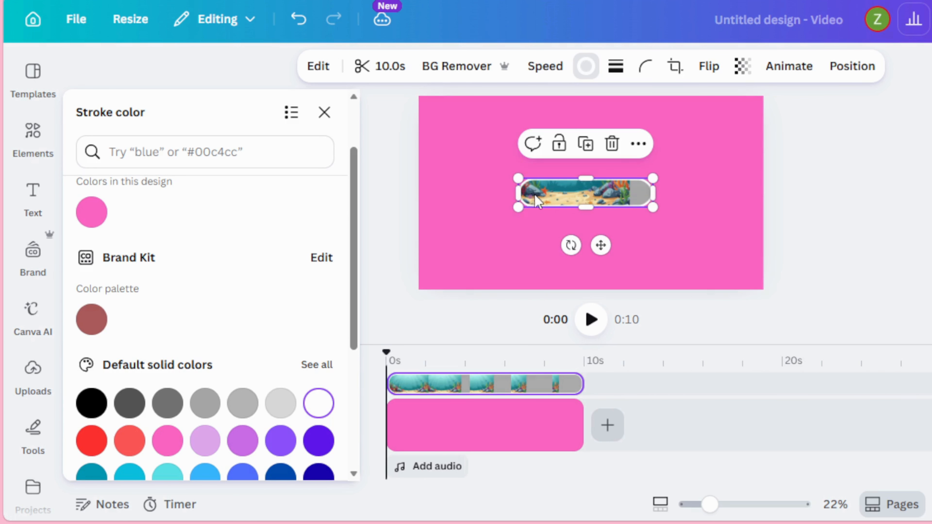
pyautogui.moveTo(514, 193); pyautogui.dragTo(479, 193)
pyautogui.moveTo(581, 190); pyautogui.dragTo(605, 190)
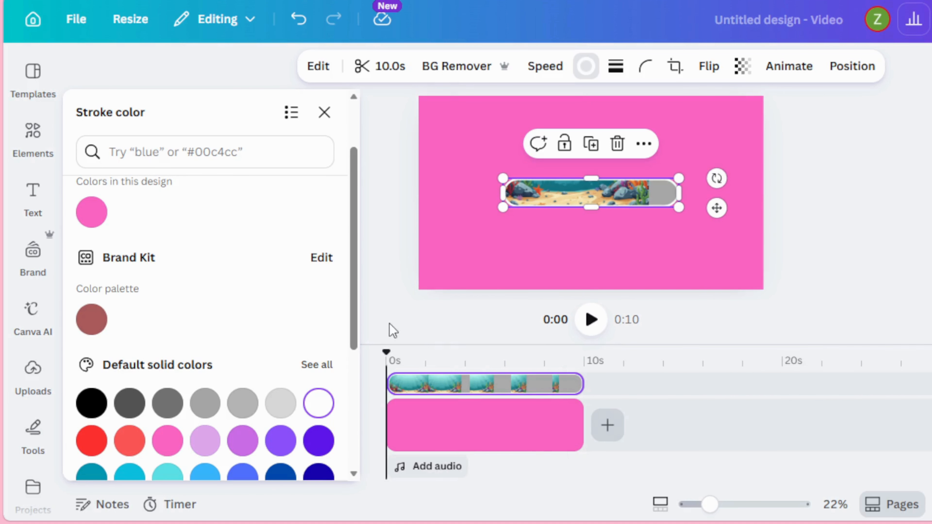
# Step: Play the pink page from the beginning to preview the underwater bar's movement
pyautogui.click(377, 294)
pyautogui.click(591, 319)
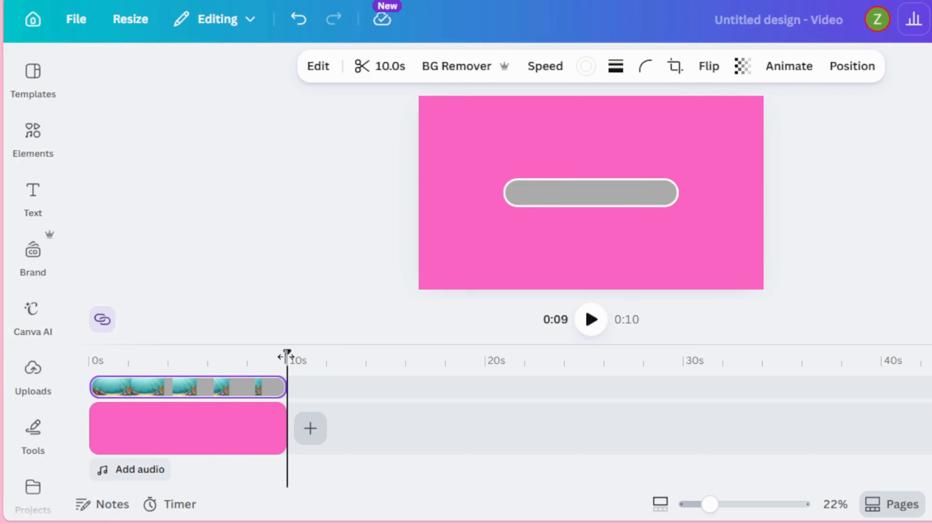
pyautogui.moveTo(288, 354); pyautogui.dragTo(44, 380)
pyautogui.click(591, 319)
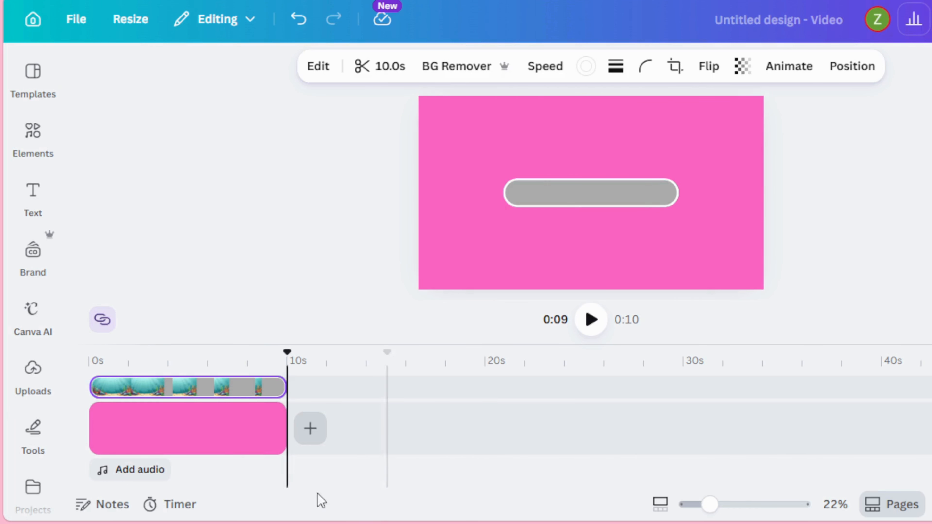
# Step: Set the underwater video's playback speed to 2
pyautogui.click(232, 428)
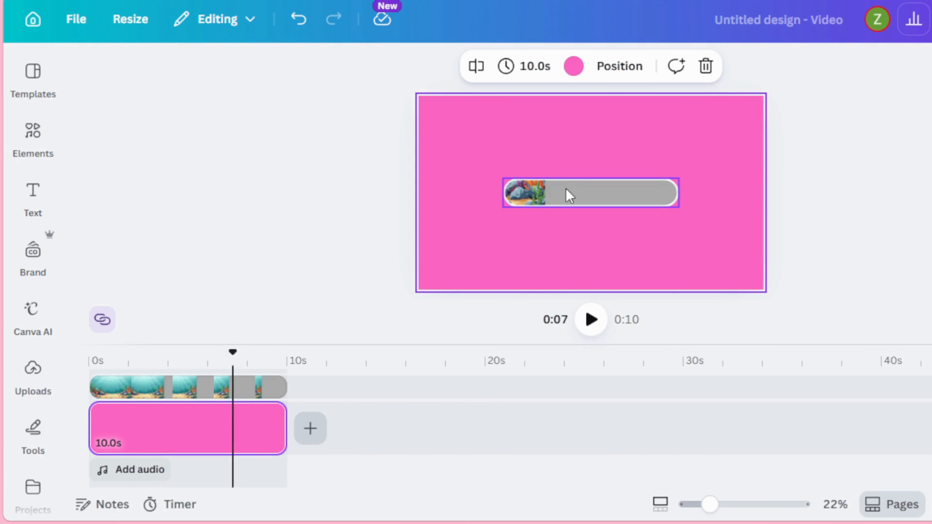
pyautogui.click(553, 194)
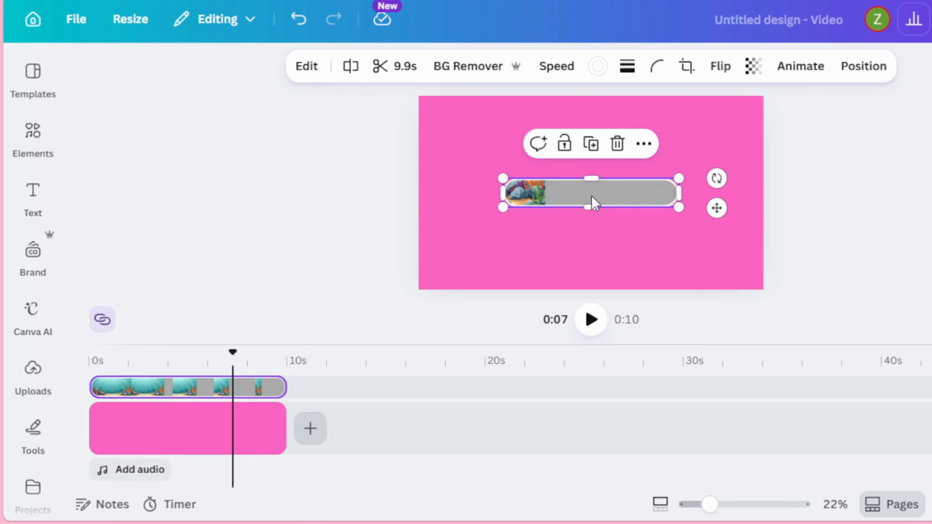
pyautogui.click(556, 76)
pyautogui.moveTo(533, 137); pyautogui.dragTo(619, 137)
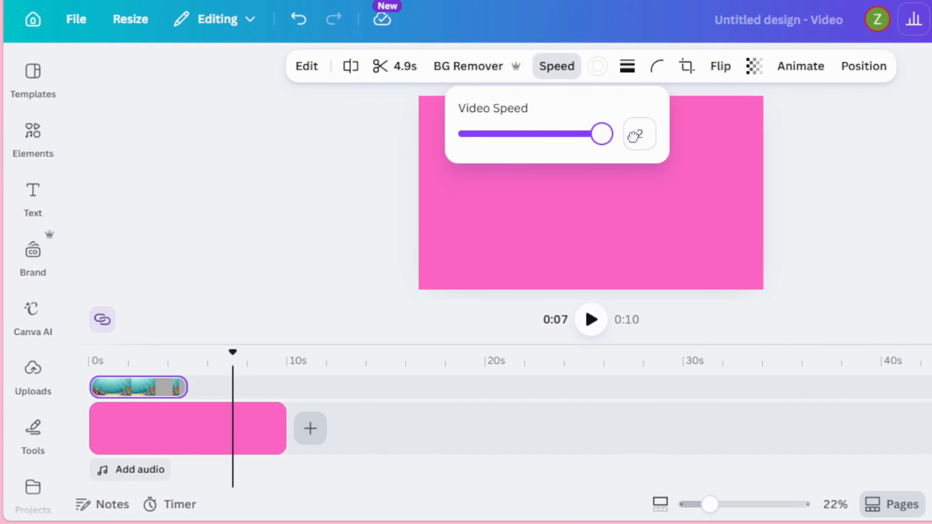
# Step: Trim the pink page to 5.0 seconds to match the sped-up video and preview it from the start
pyautogui.click(276, 429)
pyautogui.moveTo(282, 429); pyautogui.dragTo(177, 435)
pyautogui.click(139, 400)
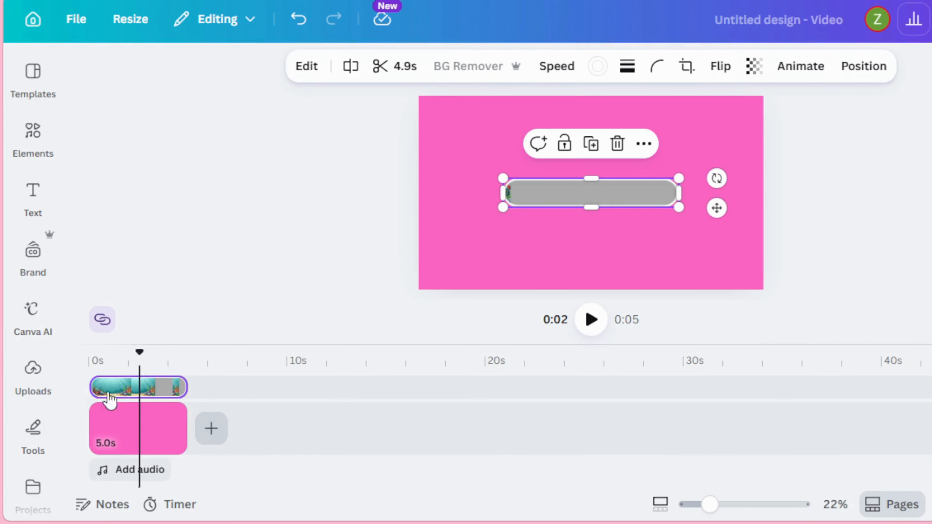
pyautogui.click(92, 422)
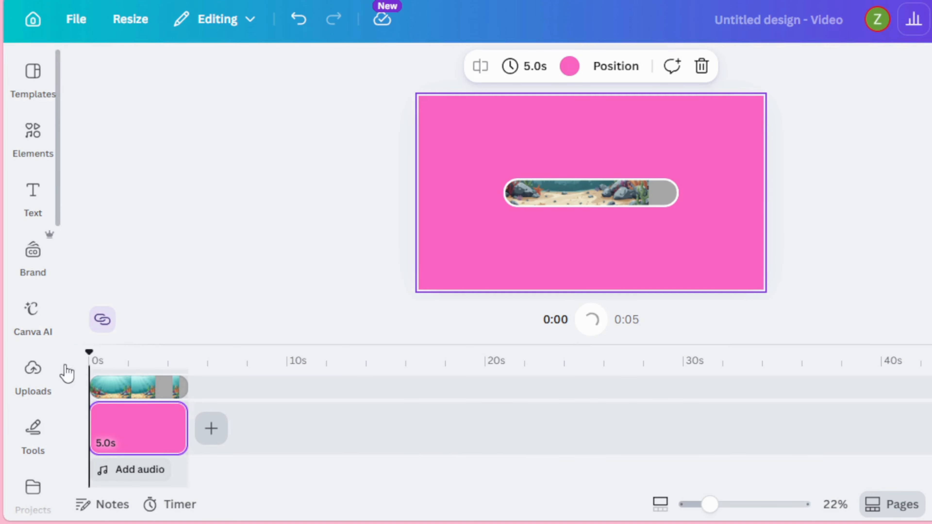
pyautogui.click(590, 319)
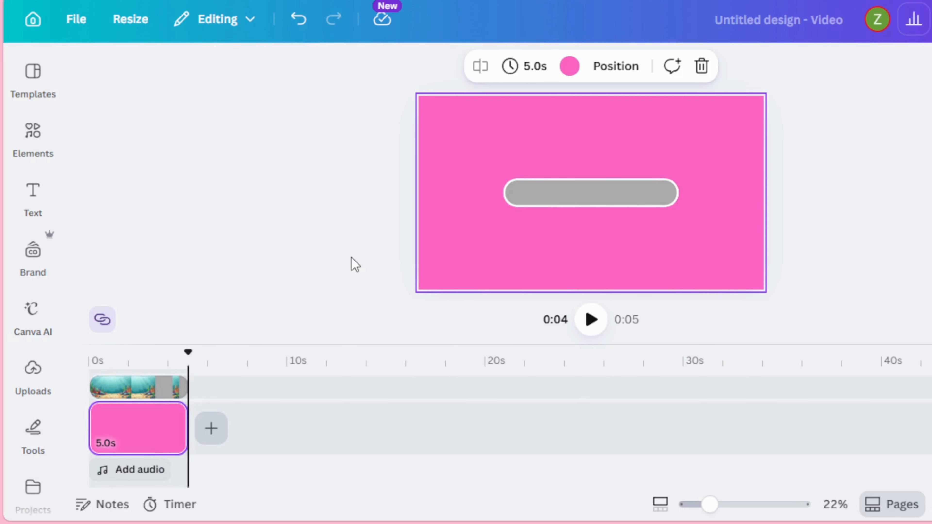
# Step: Review the underwater video's speed setting
pyautogui.click(159, 386)
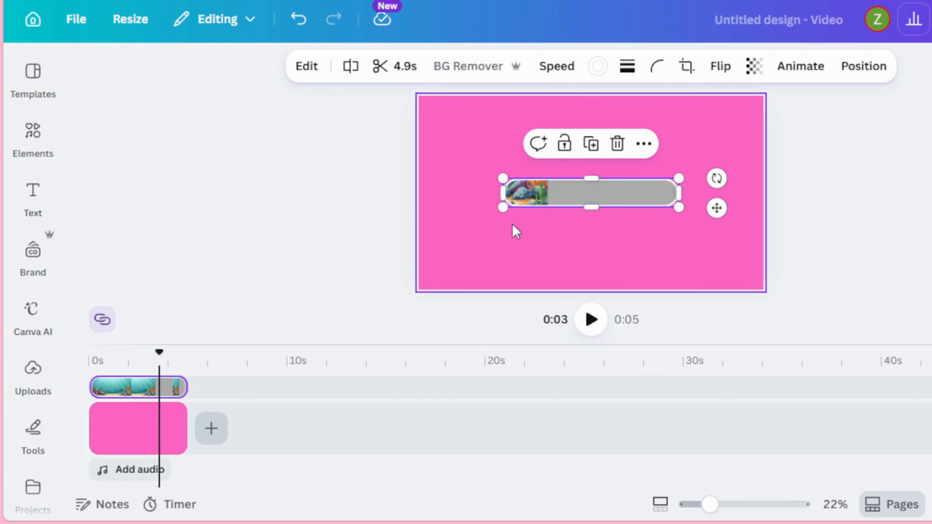
pyautogui.click(554, 66)
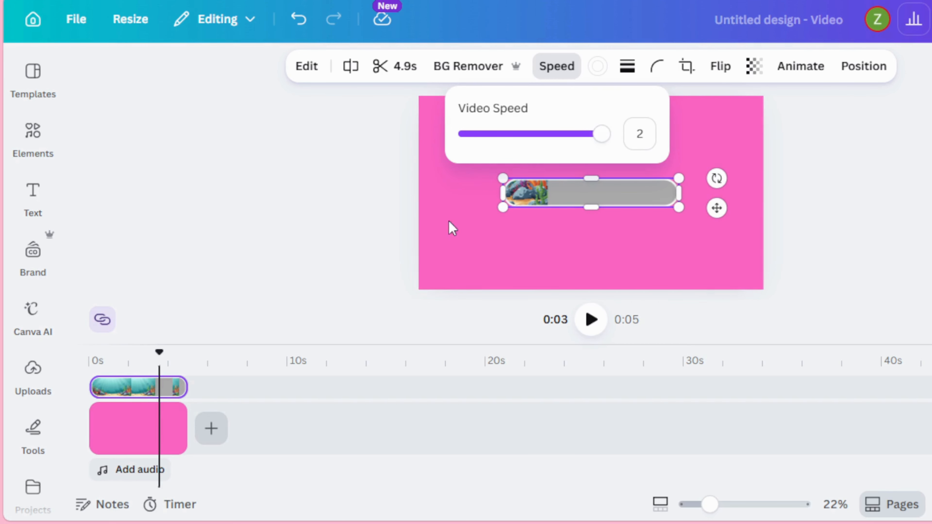
pyautogui.click(452, 228)
pyautogui.click(522, 227)
pyautogui.click(553, 195)
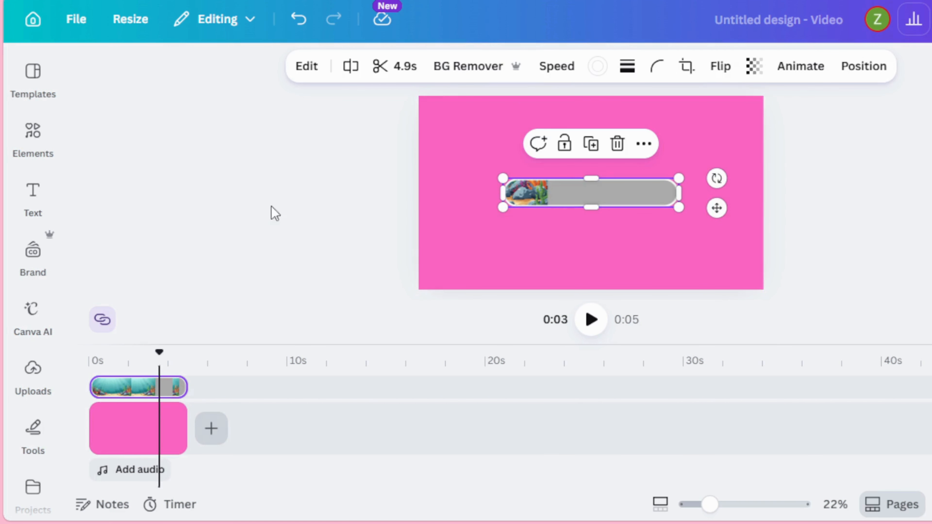
pyautogui.click(556, 70)
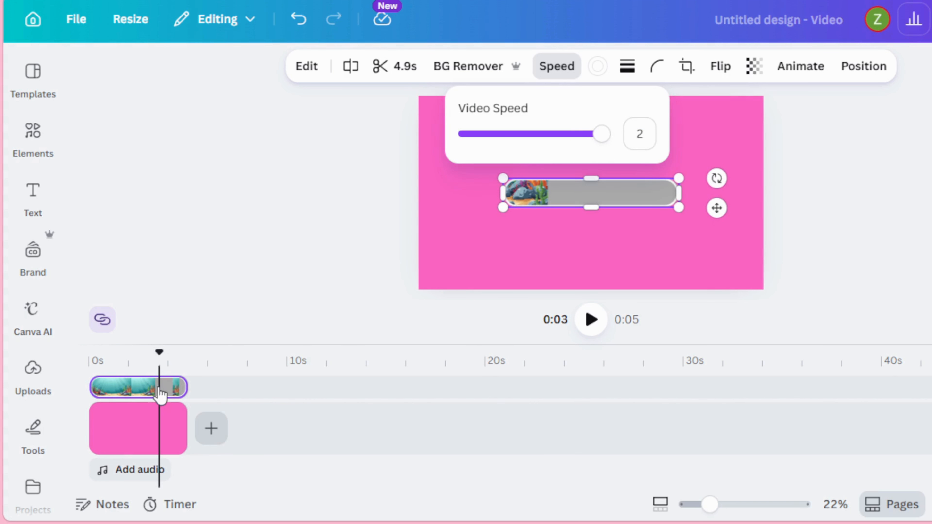
# Step: Return to the start of the timeline and replay the shortened animation
pyautogui.moveTo(160, 395); pyautogui.dragTo(130, 389)
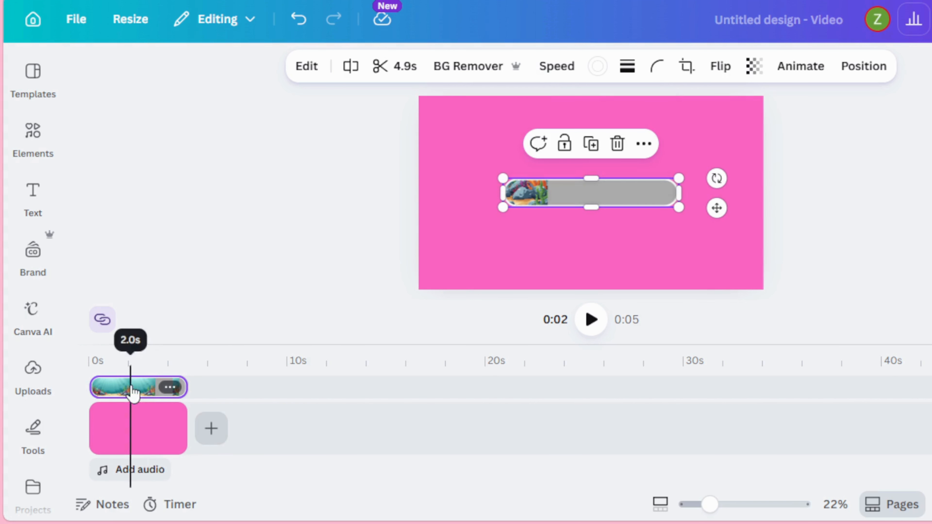
pyautogui.click(90, 394)
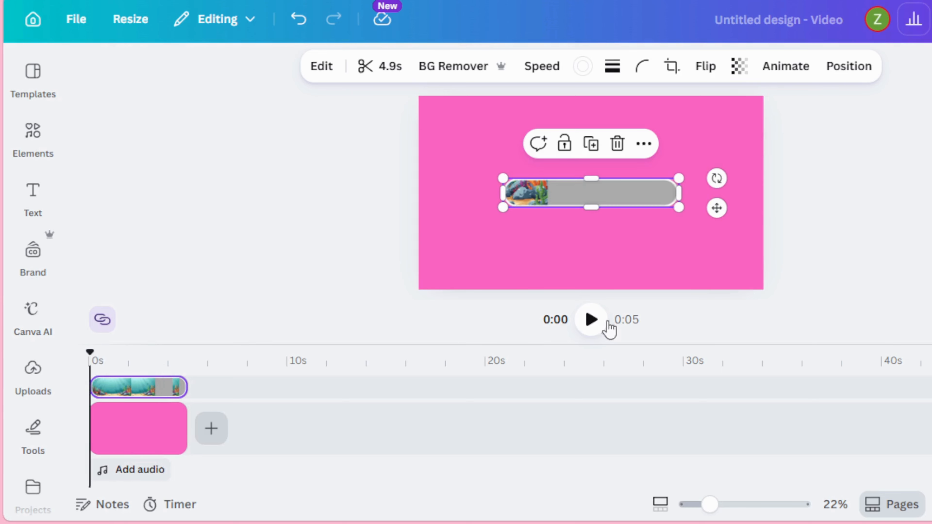
pyautogui.click(593, 320)
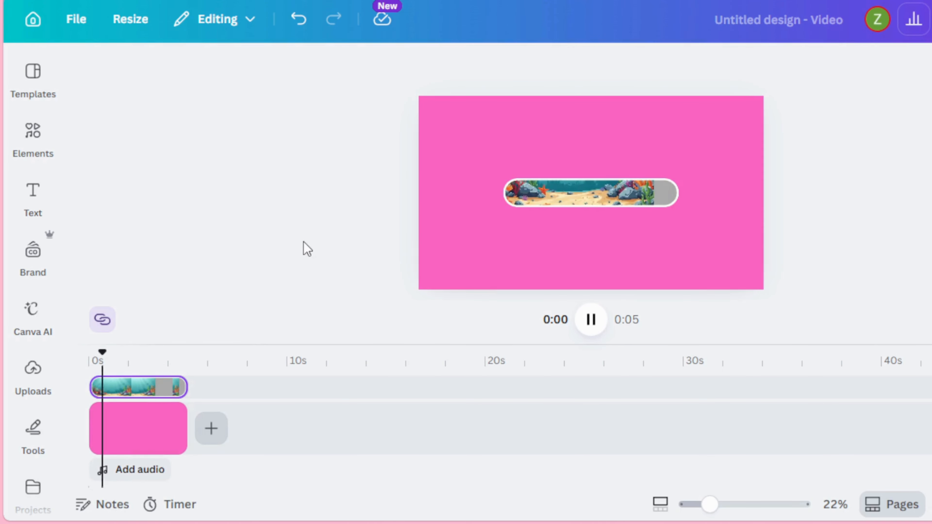